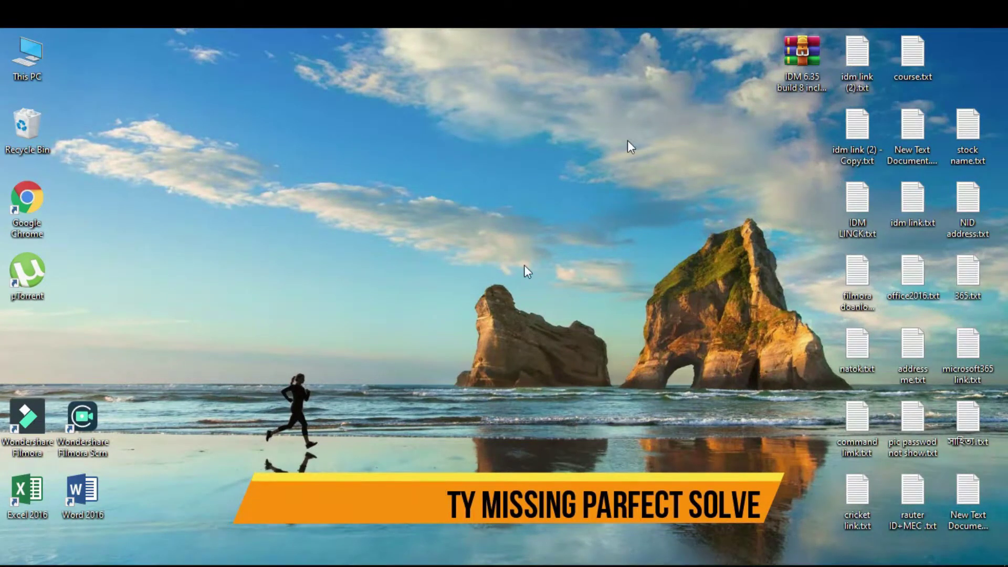
# - Open Windows Security through the system Settings to check its overview page, and return to the desktop
pyautogui.press('super')
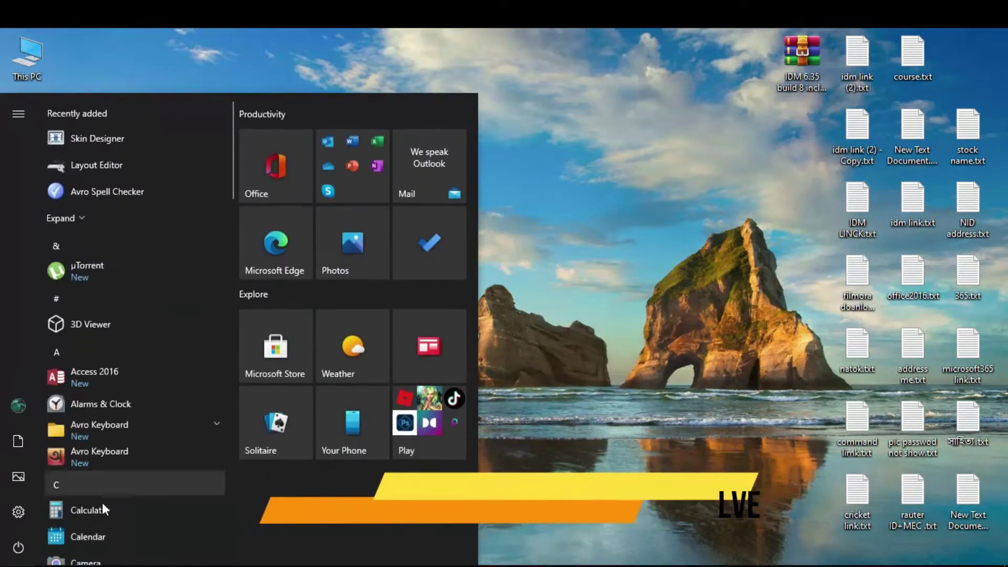
pyautogui.click(15, 510)
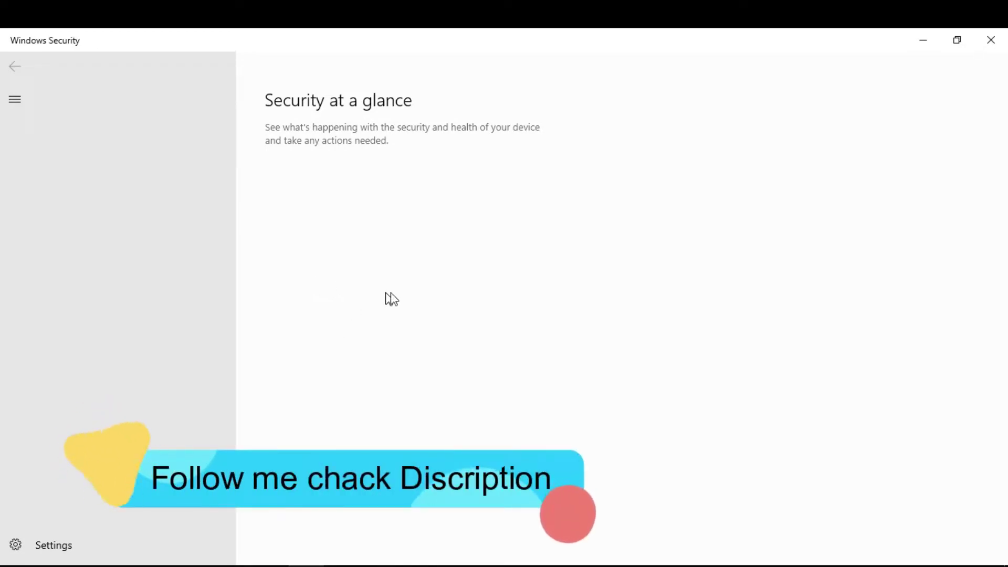
pyautogui.click(999, 40)
pyautogui.click(993, 41)
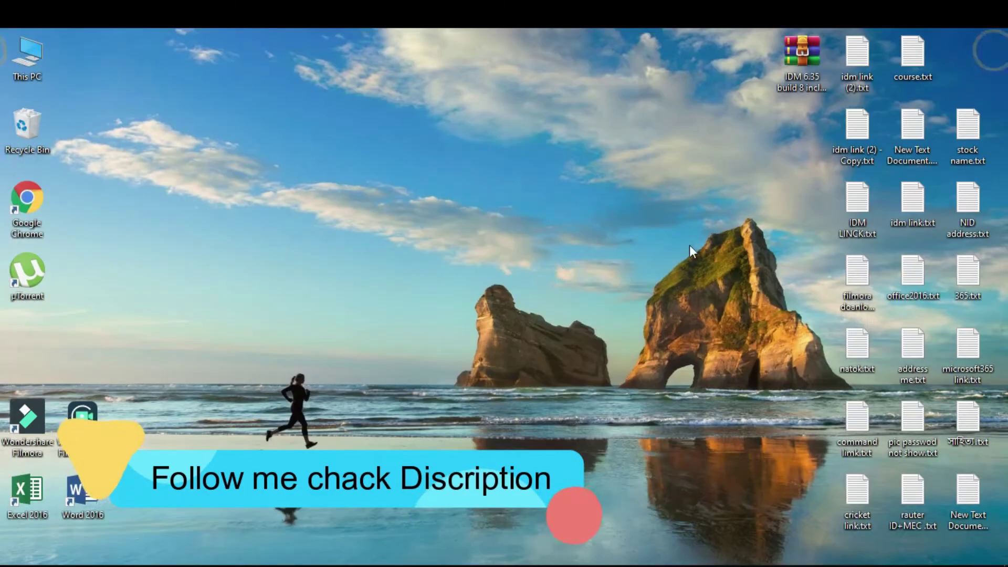
pyautogui.rightClick(548, 254)
pyautogui.click(599, 295)
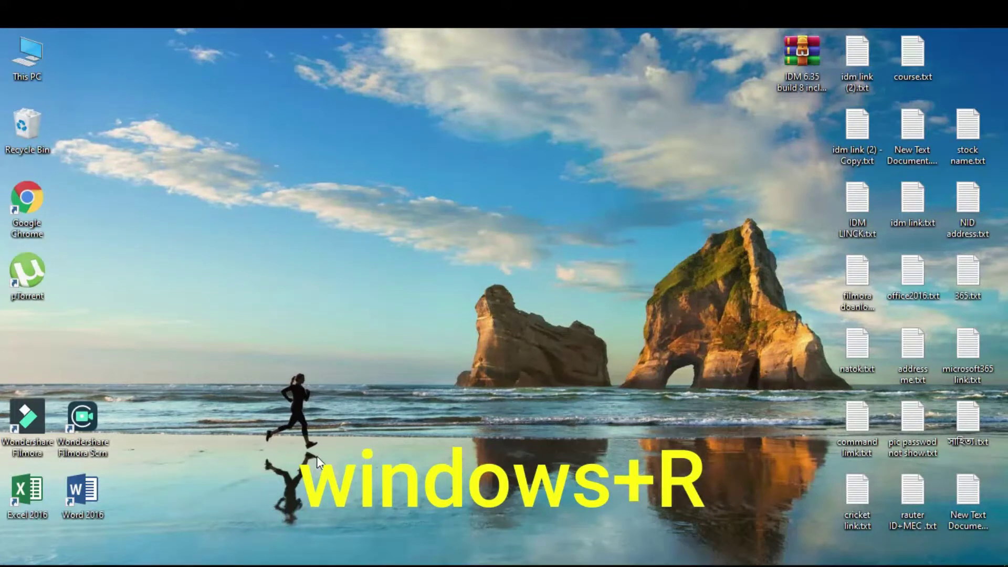
# - Launch Registry Editor by running regedit and allow it to make changes
pyautogui.press('super+r')
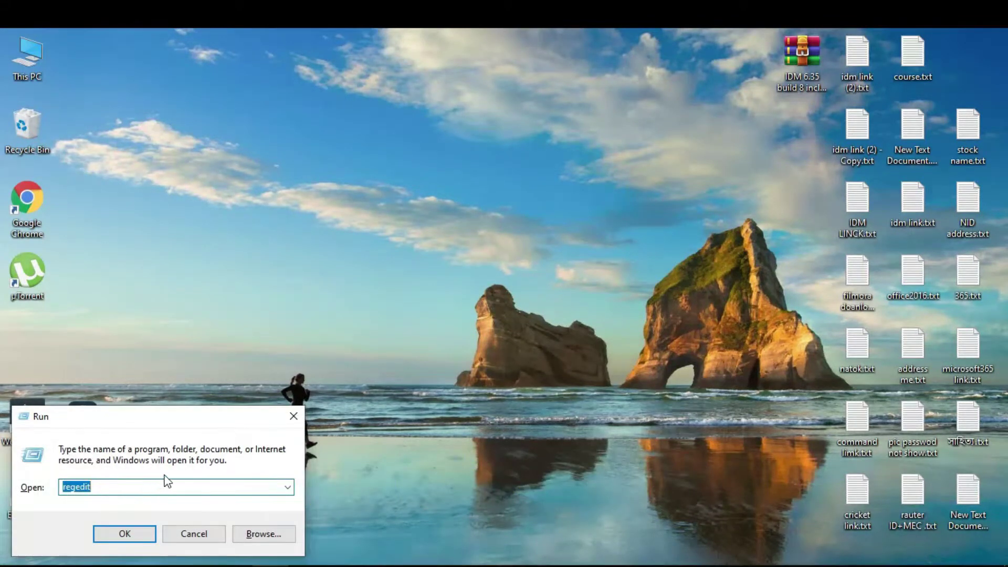
pyautogui.write('r')
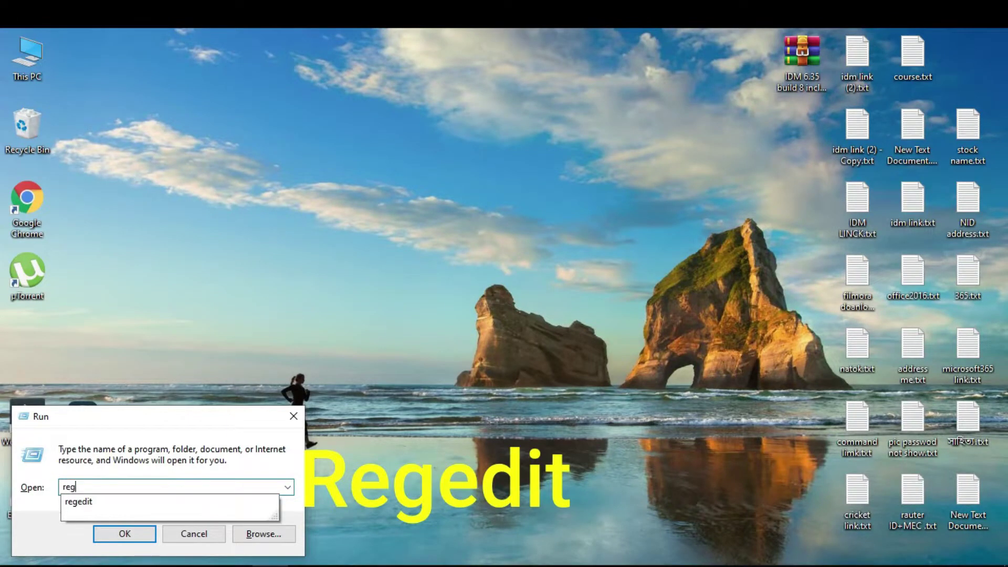
pyautogui.write('eg')
pyautogui.click(90, 504)
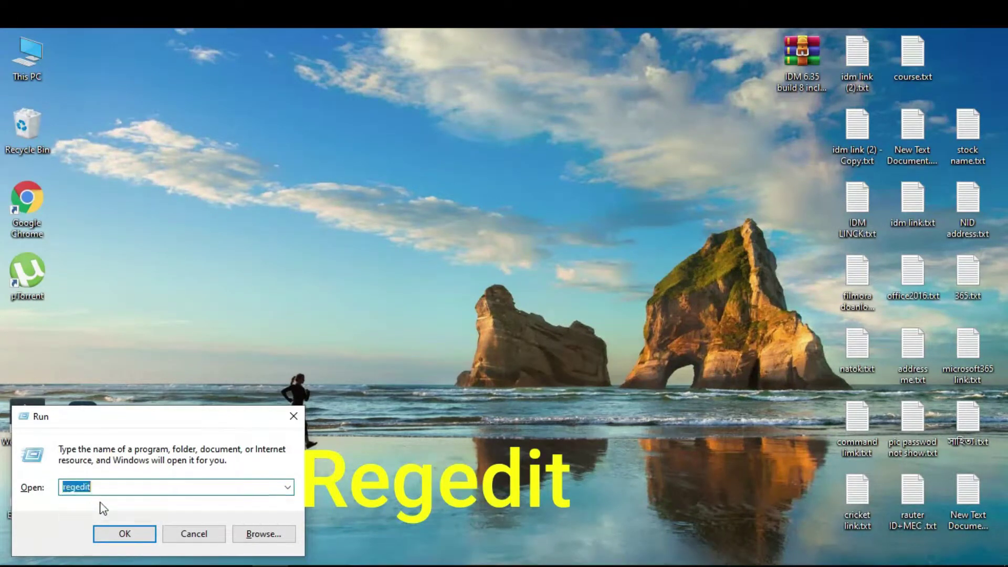
pyautogui.click(124, 533)
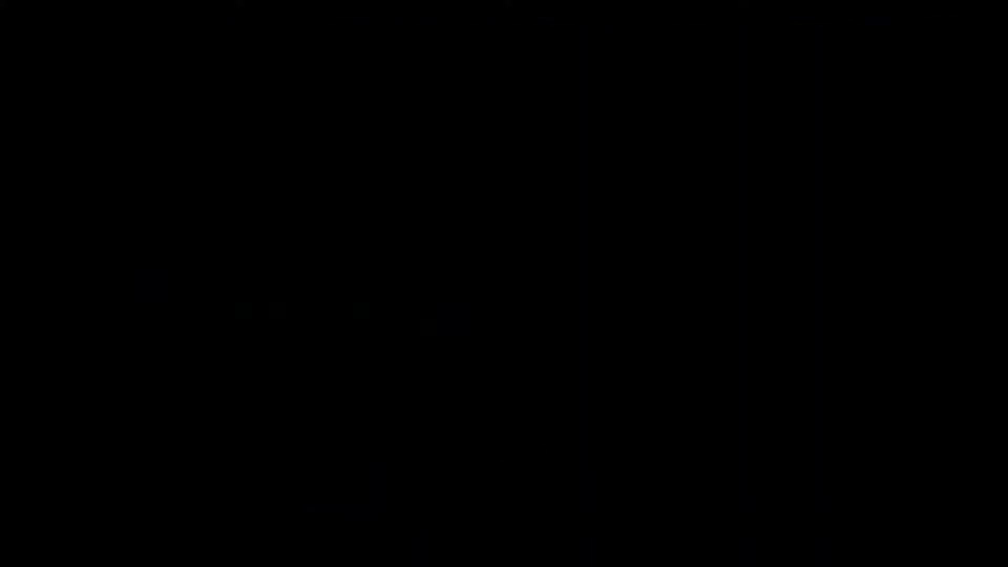
pyautogui.click(426, 396)
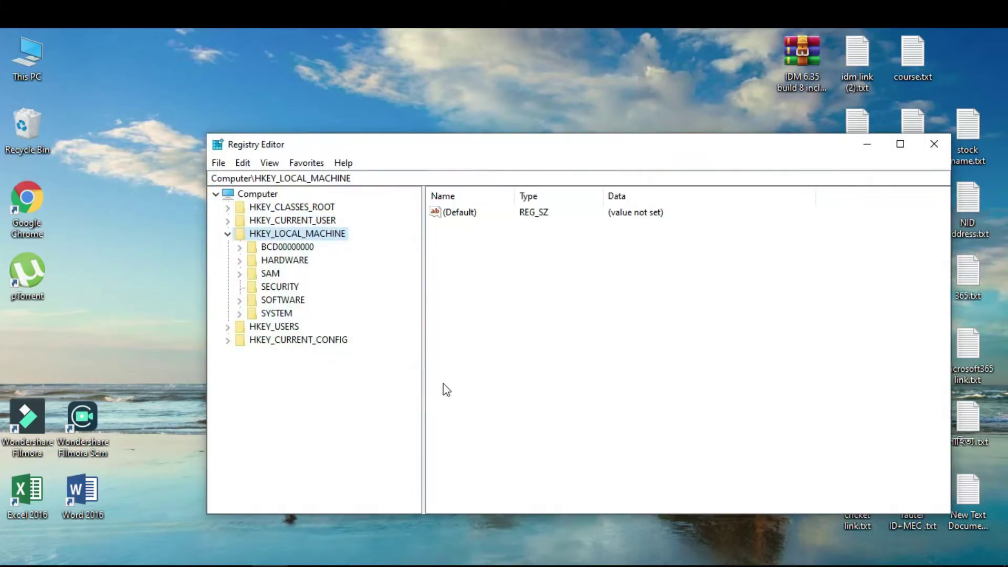
# - Expand the registry tree to HKEY_LOCAL_MACHINE\SYSTEM\CurrentControlSet\Services
pyautogui.click(228, 234)
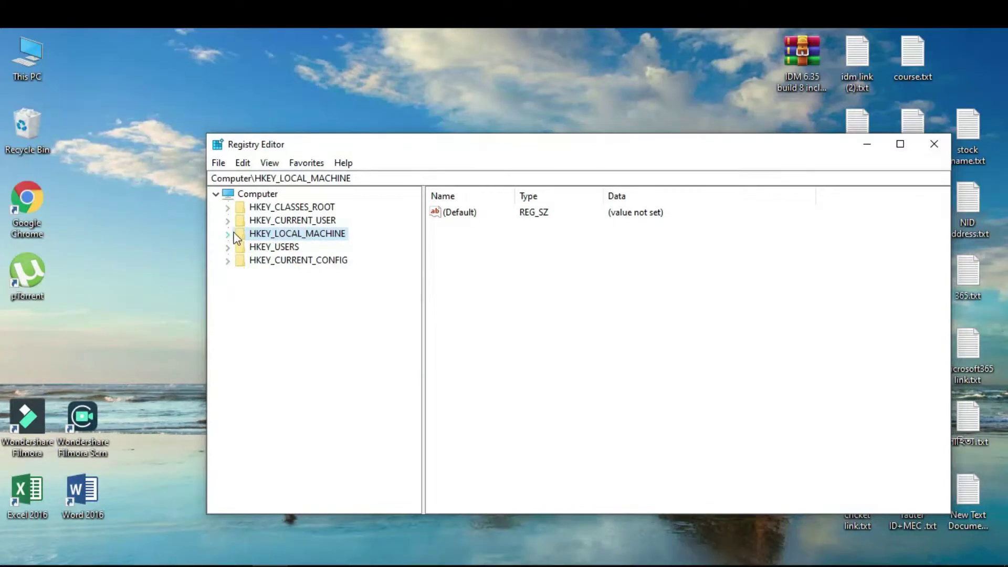
pyautogui.click(229, 234)
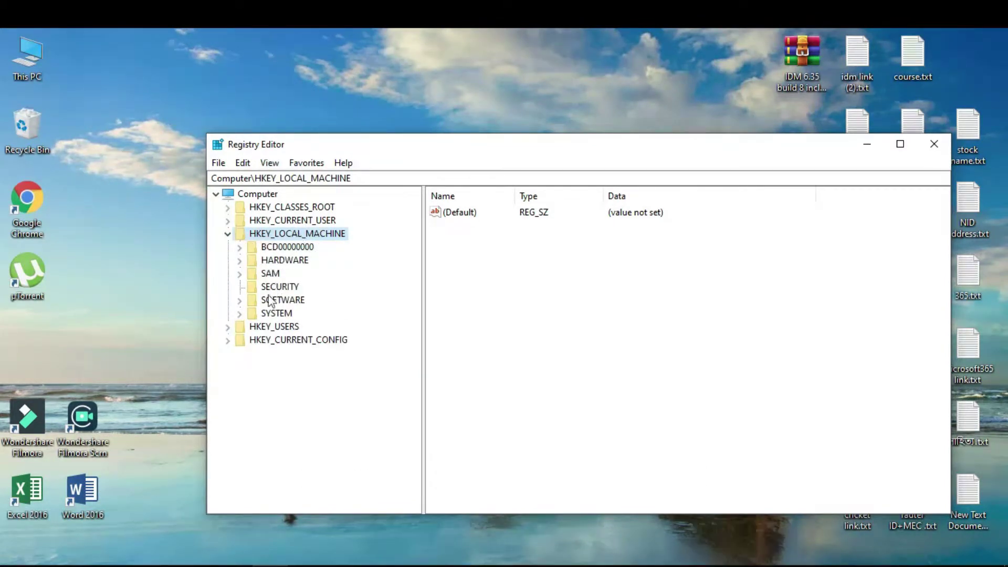
pyautogui.click(261, 315)
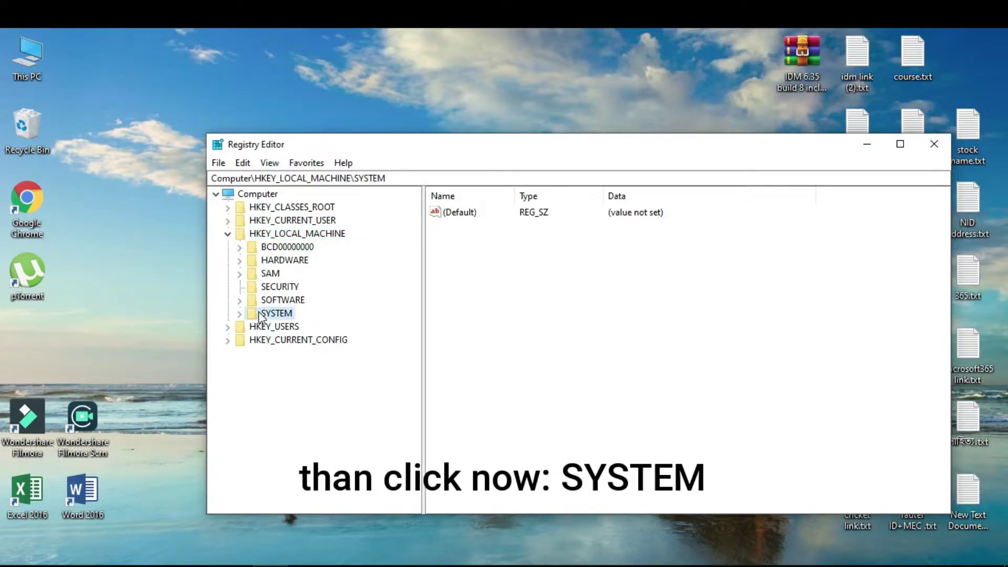
pyautogui.doubleClick(261, 315)
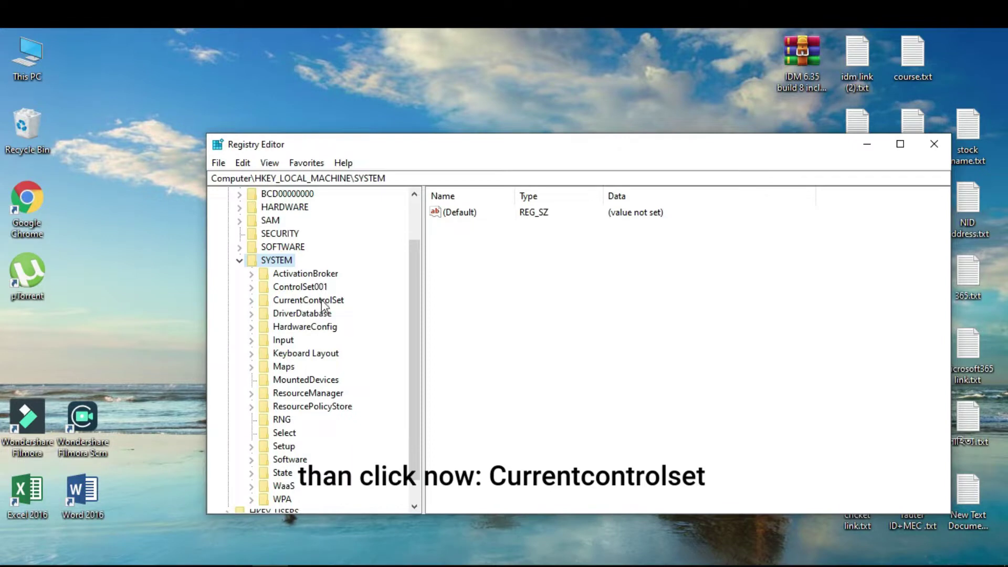
pyautogui.doubleClick(311, 303)
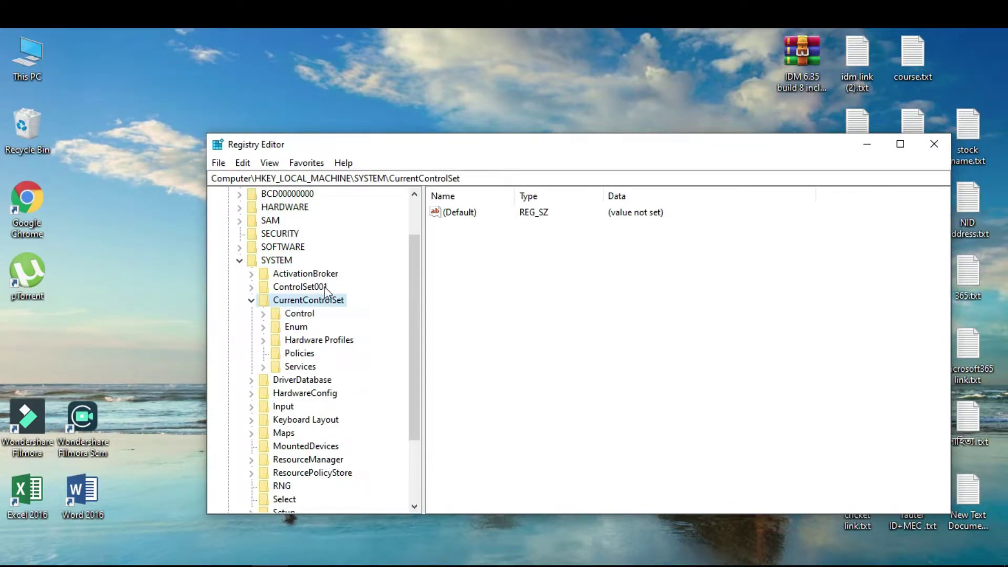
pyautogui.doubleClick(274, 365)
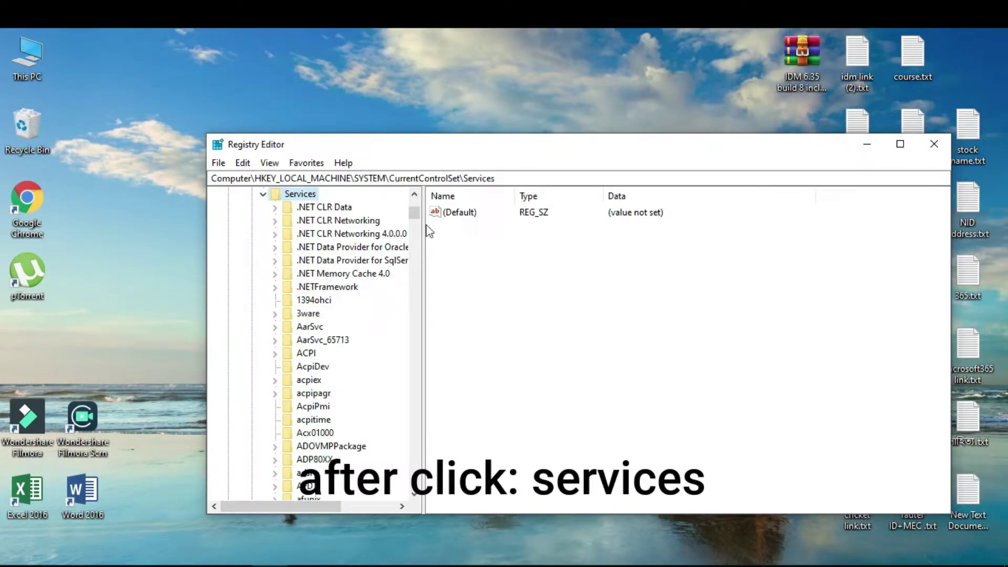
# - Open the SecurityHealthService key under Services and locate its Start value
pyautogui.moveTo(414, 216); pyautogui.dragTo(416, 396)
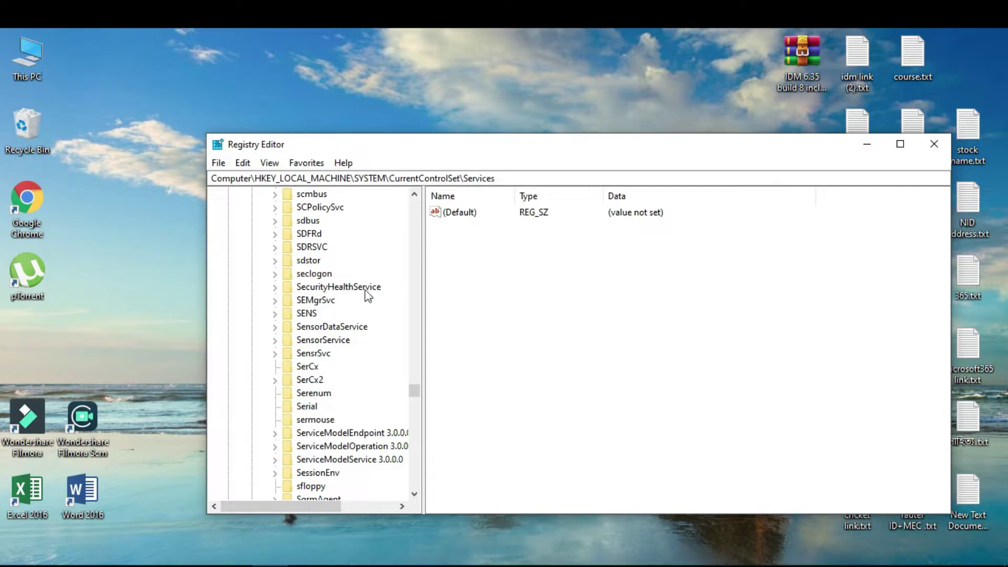
pyautogui.doubleClick(306, 290)
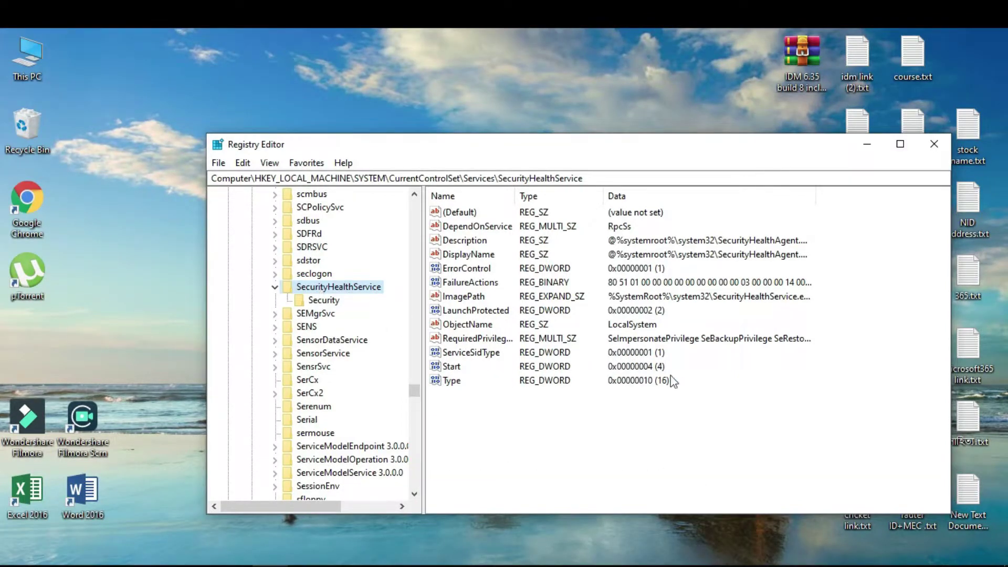
pyautogui.click(447, 369)
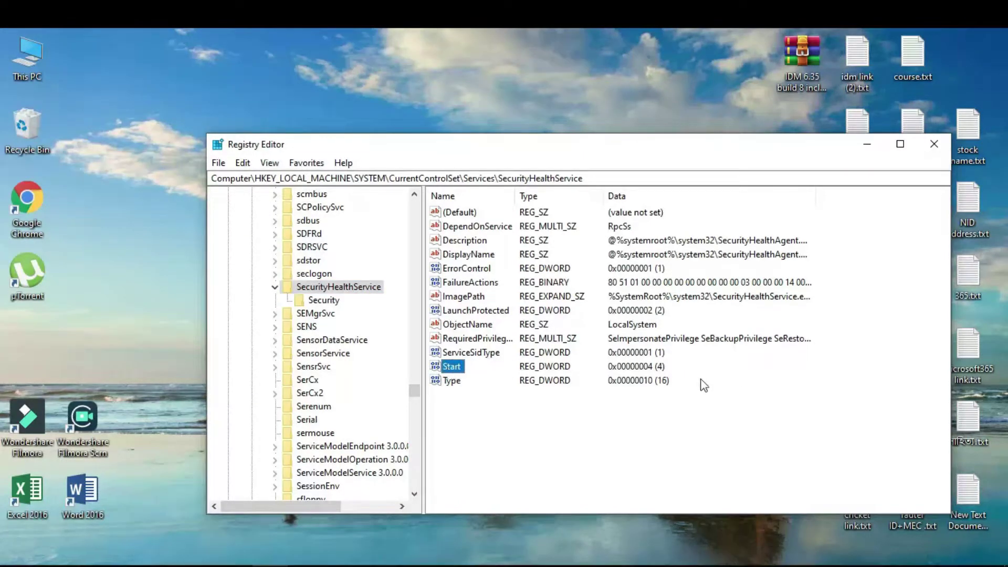
pyautogui.click(659, 376)
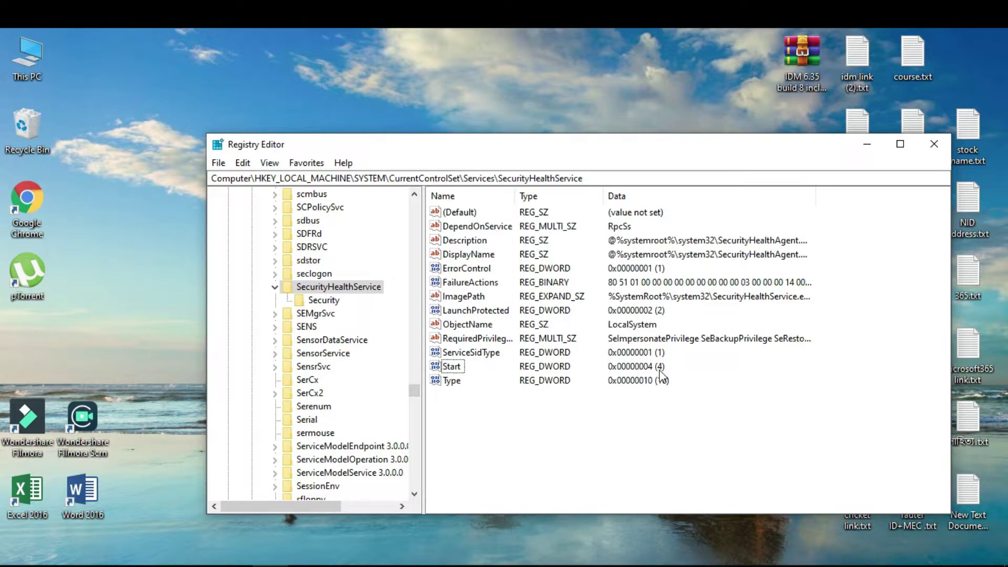
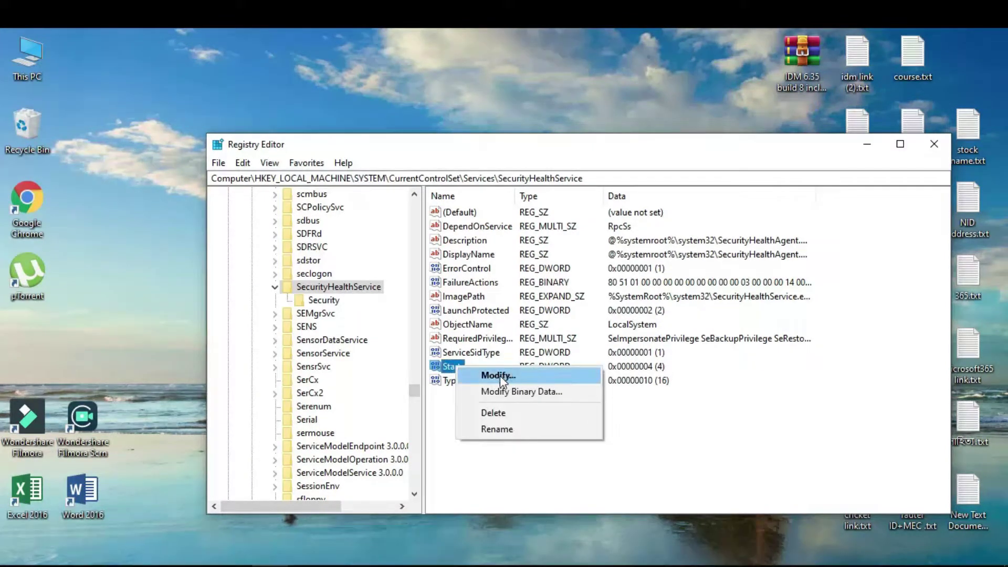
# - Open the Start value of SecurityHealthService for editing
pyautogui.click(499, 375)
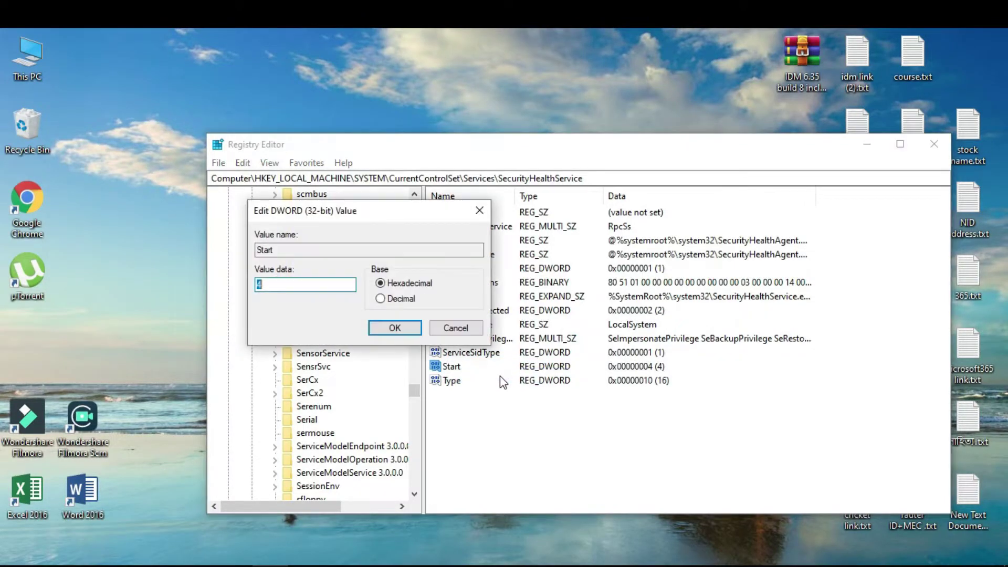
pyautogui.moveTo(384, 216); pyautogui.dragTo(526, 243)
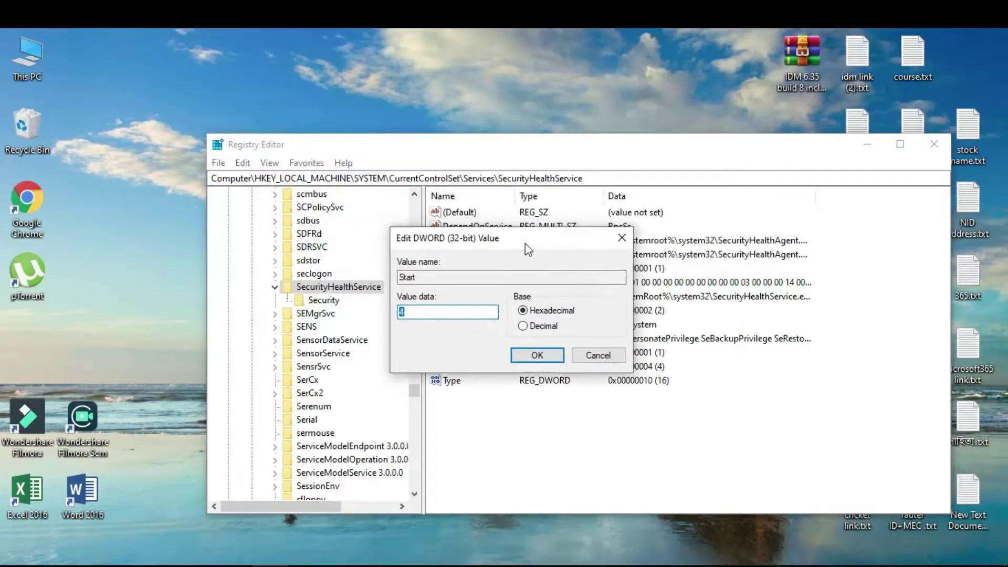
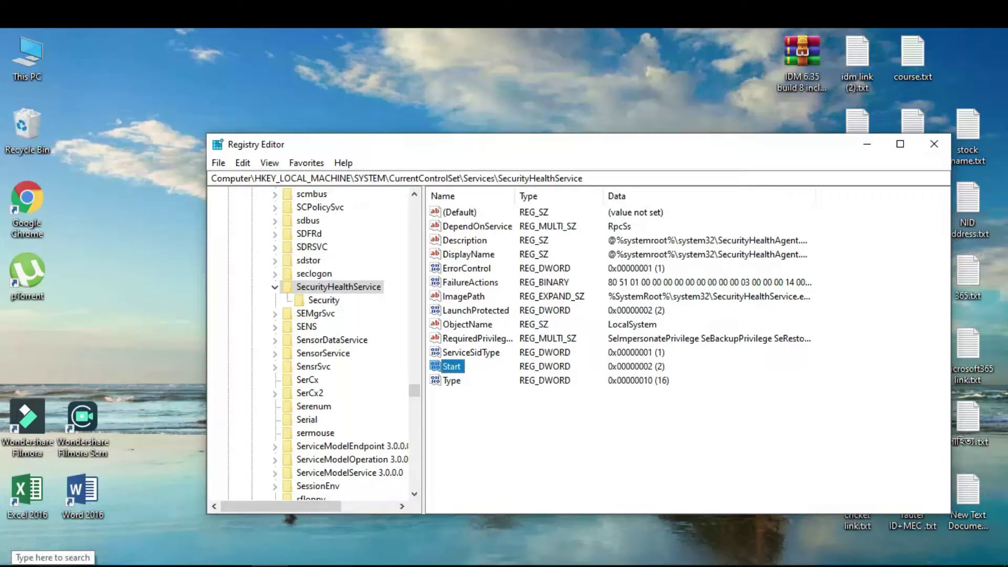
# - Set the value data of the Start entry under SecurityHealthService to 4 in hexadecimal
pyautogui.rightClick(450, 370)
pyautogui.click(472, 373)
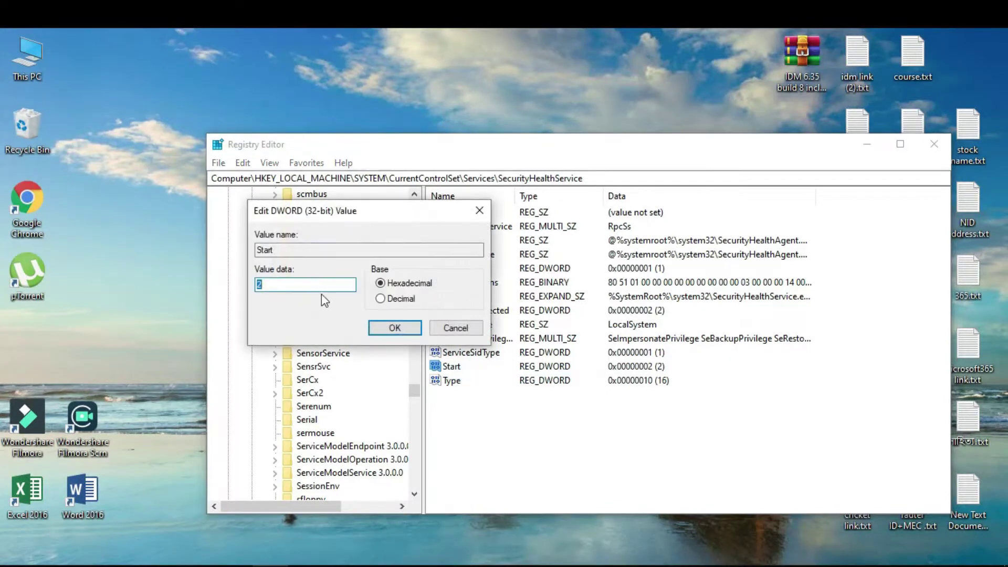
pyautogui.write('4')
pyautogui.click(393, 328)
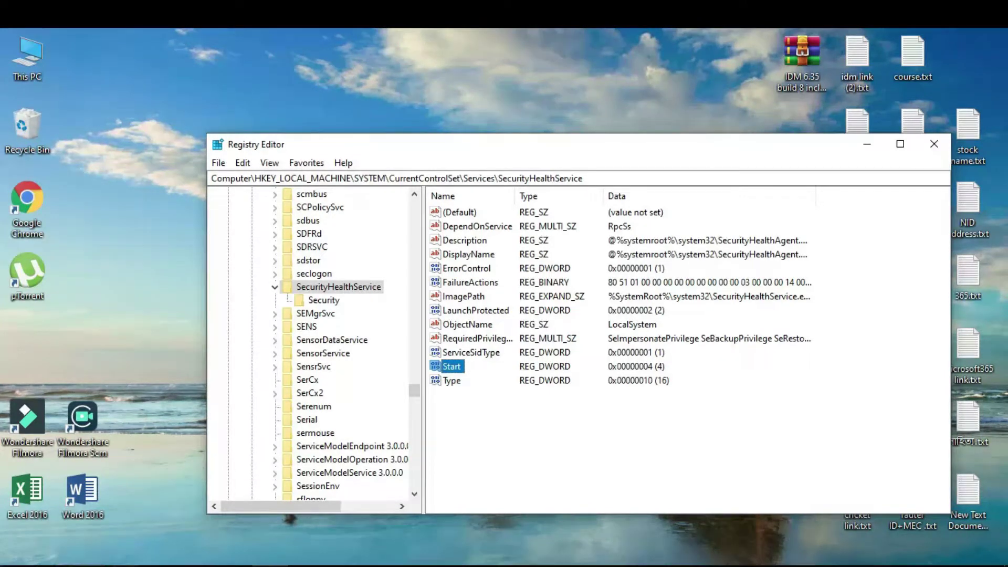
# - Switch to the Windows Services app, finding it through a system search for "se"
pyautogui.click(53, 565)
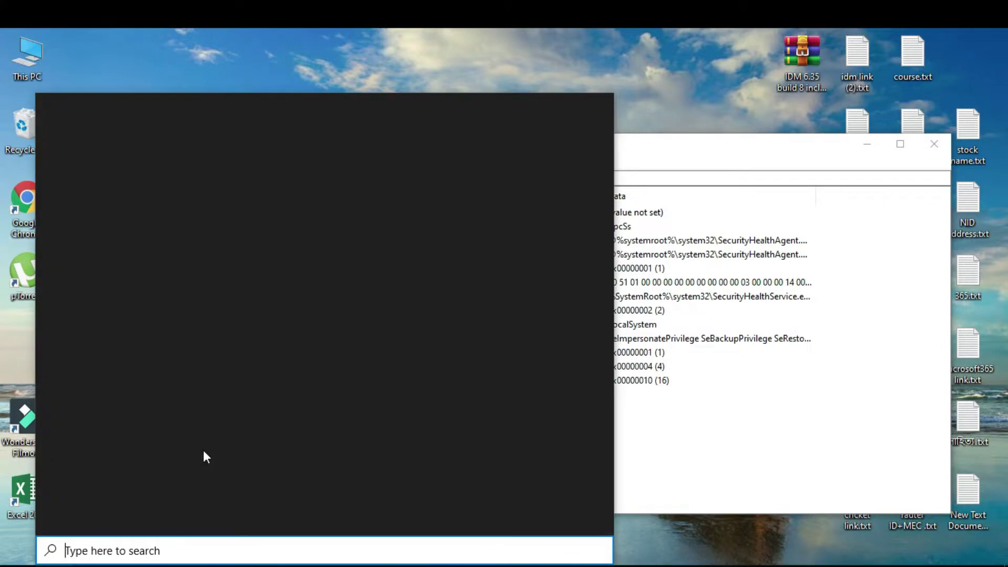
pyautogui.write('se')
pyautogui.click(126, 167)
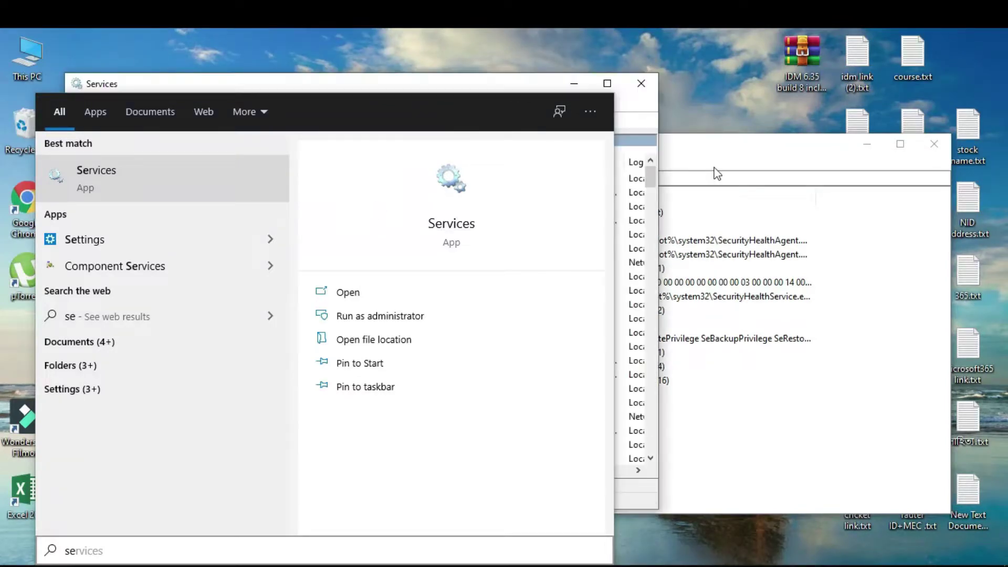
pyautogui.click(537, 83)
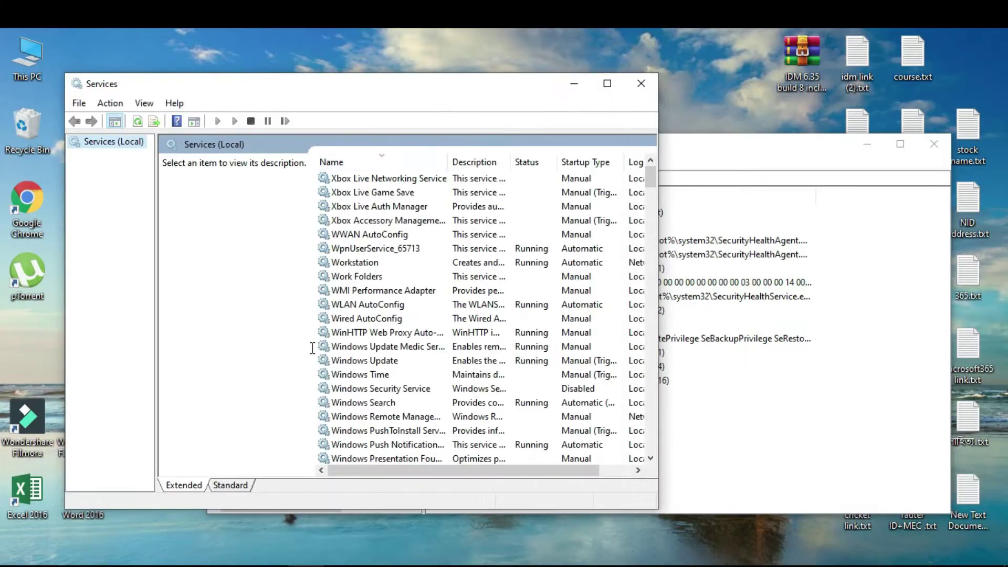
# - Maximize the Services window, open the properties of Windows Security Service and highlight its service name to check it
pyautogui.scroll(-1, 321, 354)
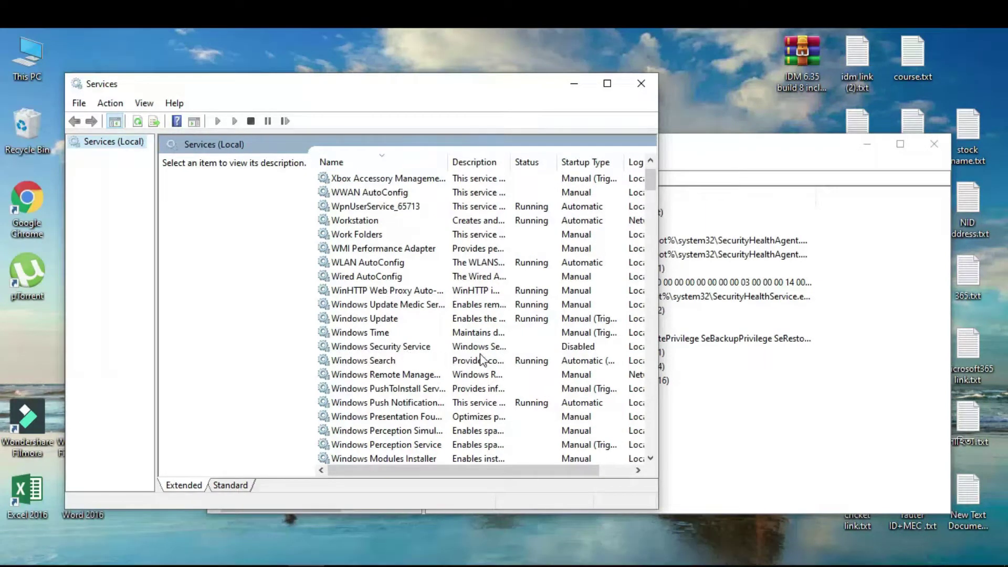
pyautogui.click(607, 83)
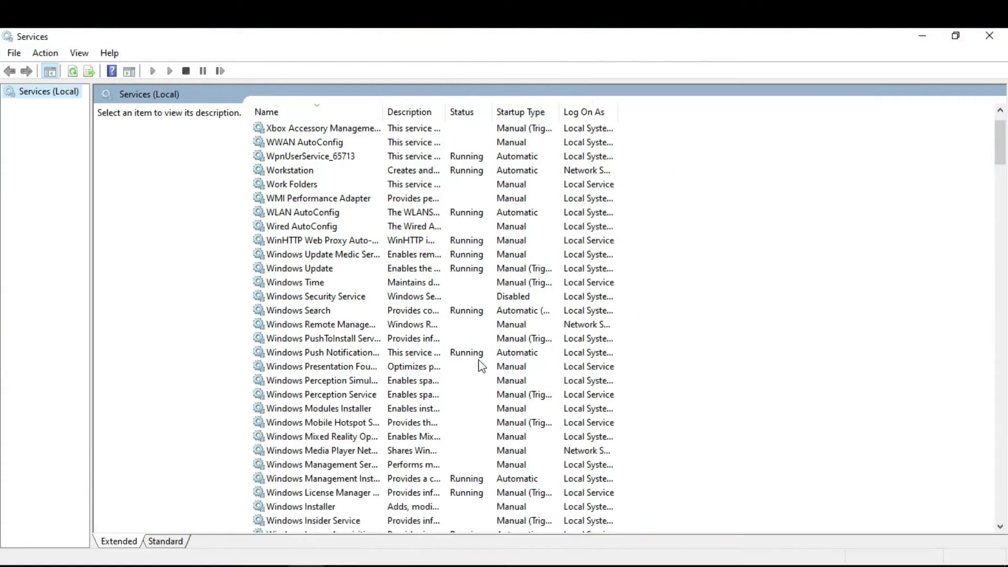
pyautogui.doubleClick(332, 299)
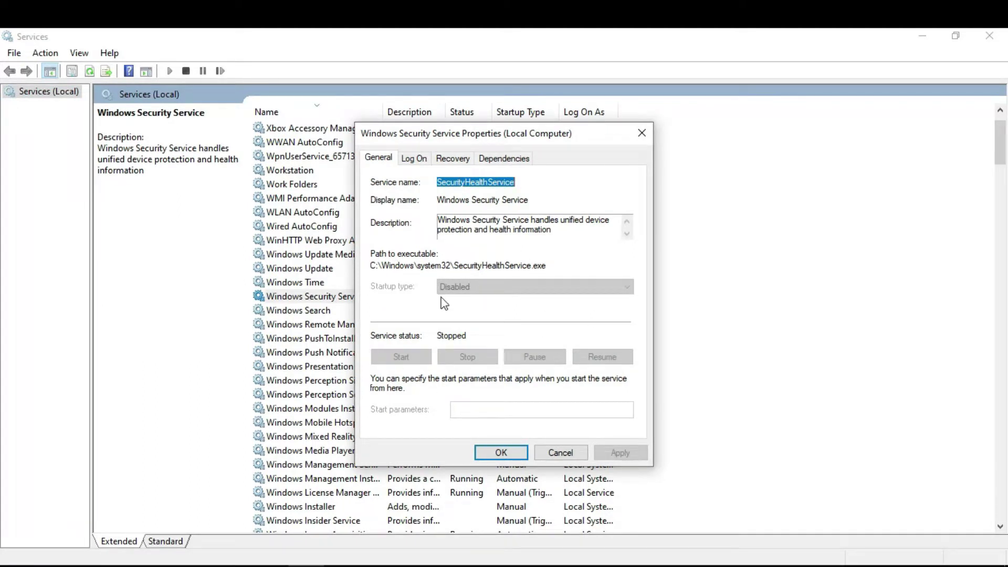
pyautogui.click(493, 180)
pyautogui.moveTo(516, 182); pyautogui.dragTo(422, 174)
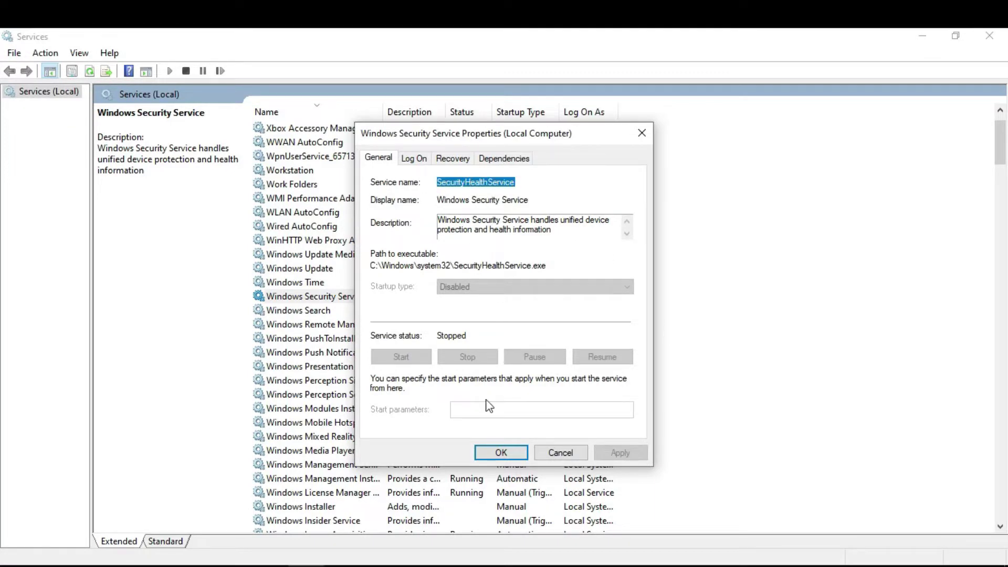
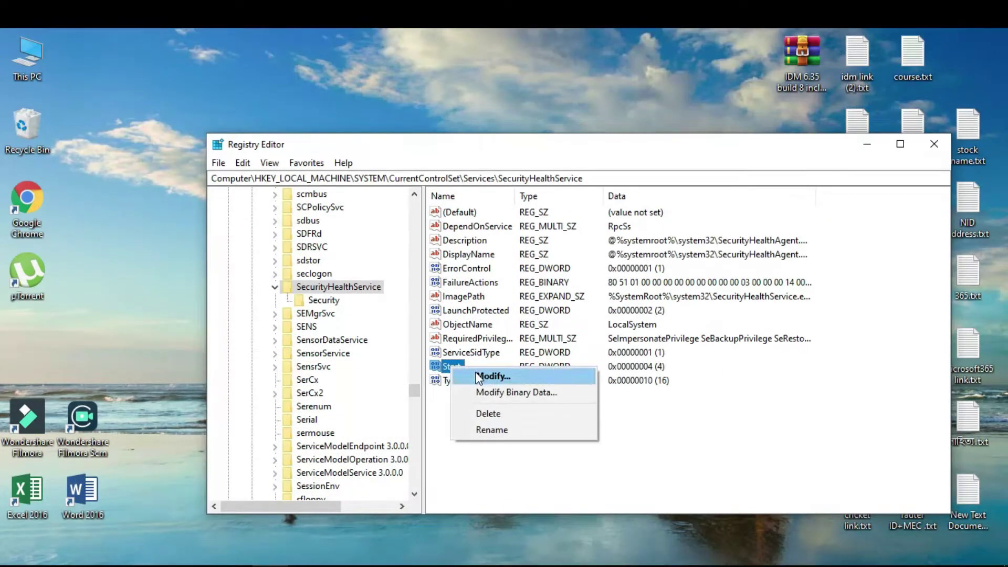
# - Set the value data of the Start entry under SecurityHealthService to 2 in hexadecimal and confirm the change
pyautogui.click(492, 376)
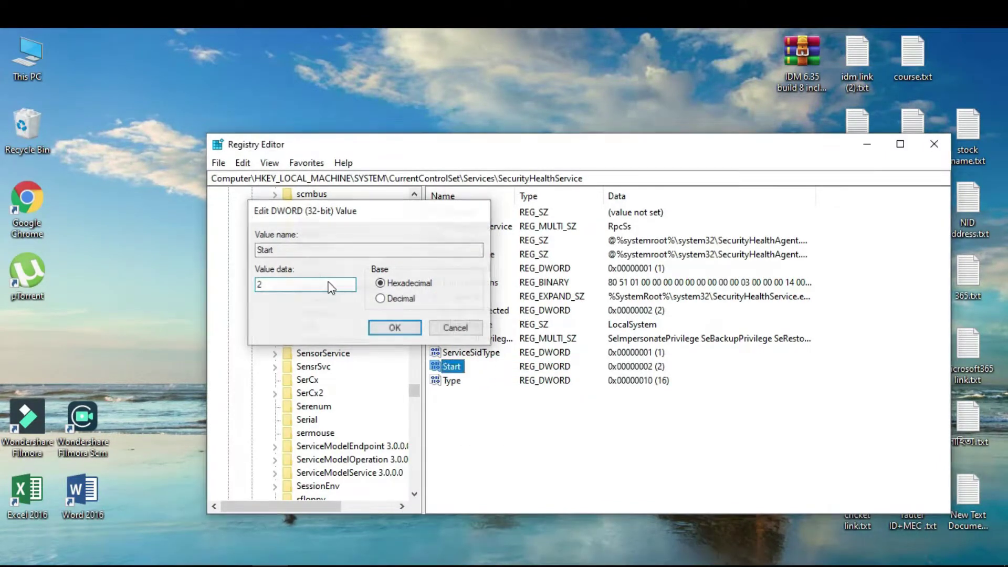
pyautogui.press('Return')
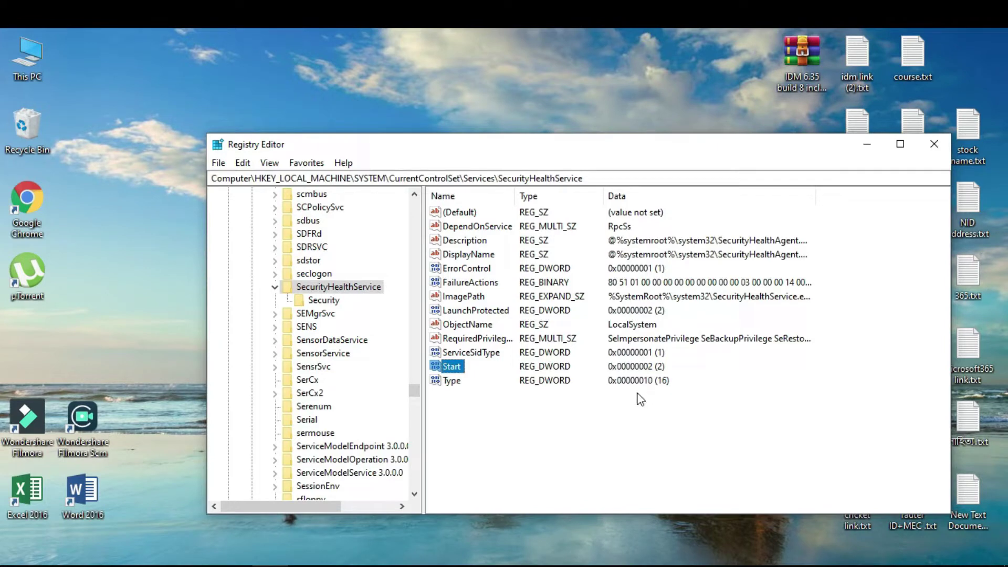
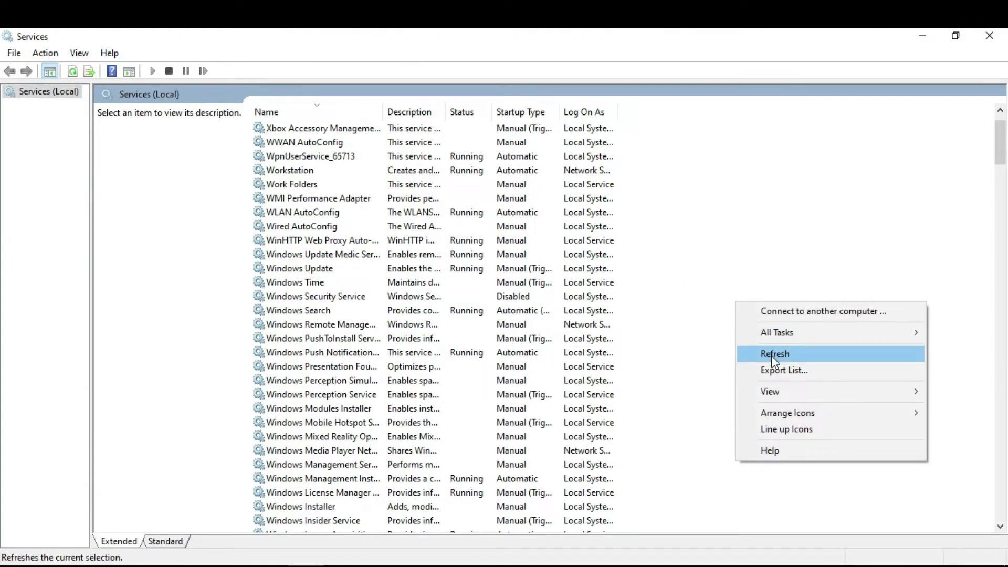
# - Refresh the services list and try to start the Windows Security Service from its properties
pyautogui.click(772, 353)
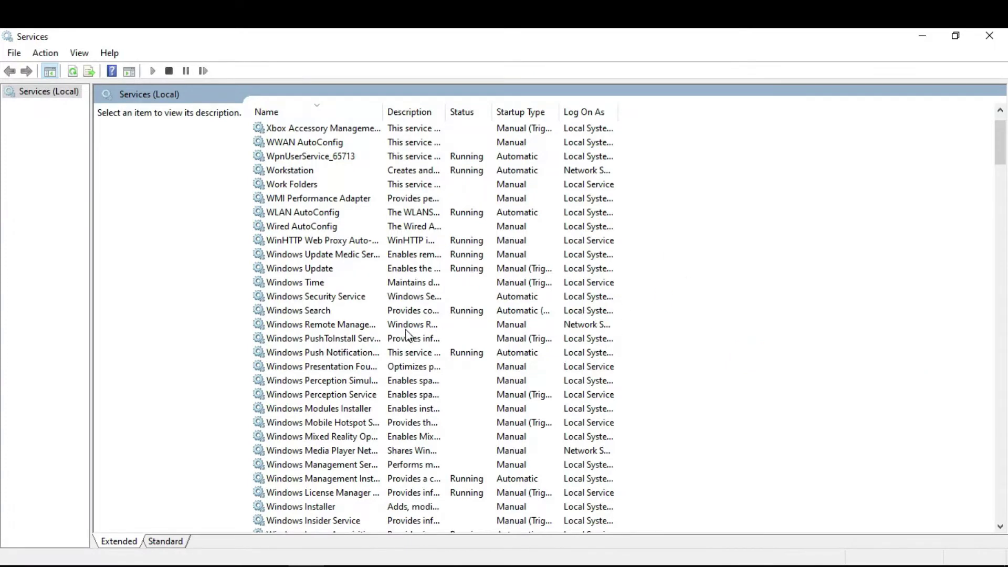
pyautogui.doubleClick(344, 299)
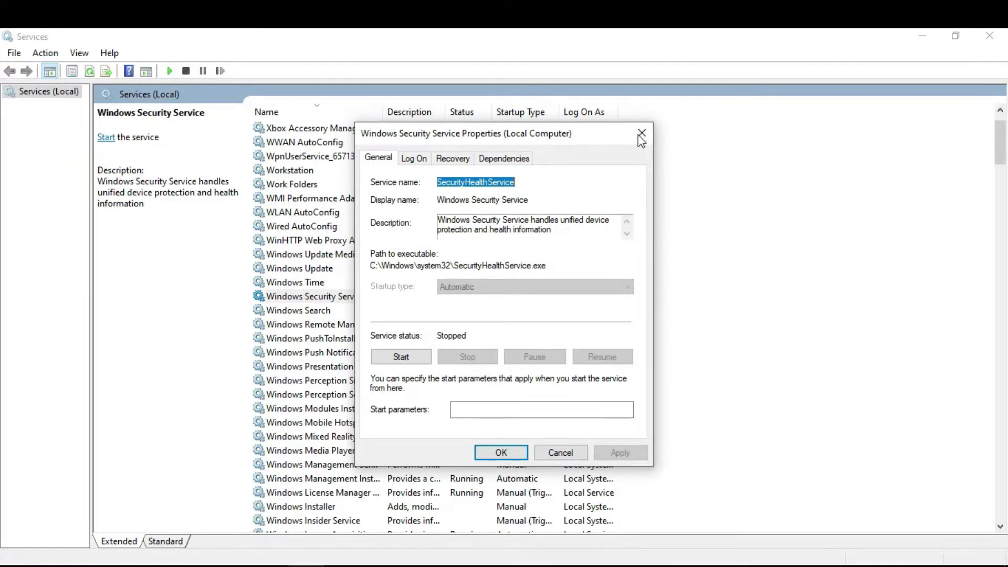
pyautogui.click(423, 359)
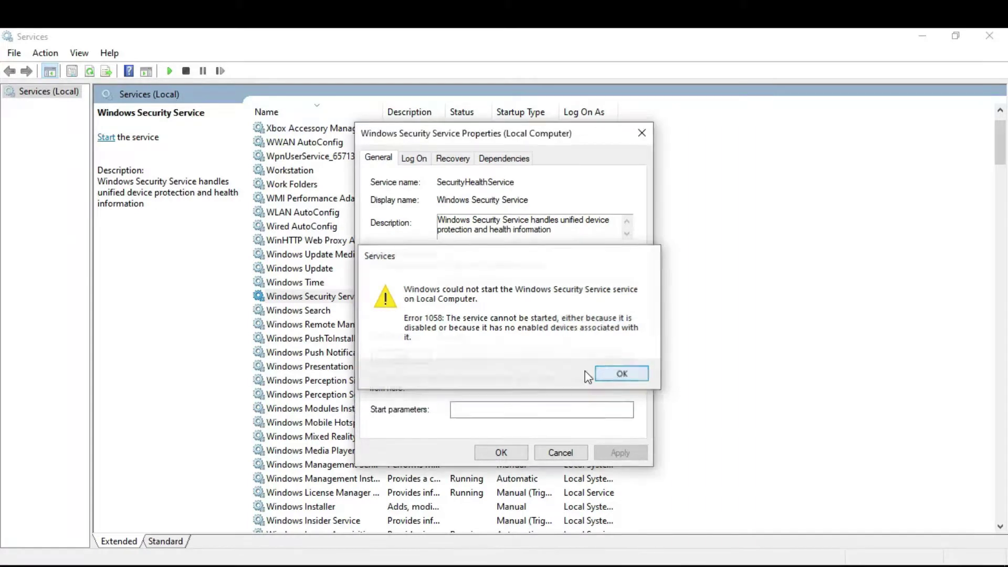
pyautogui.click(598, 374)
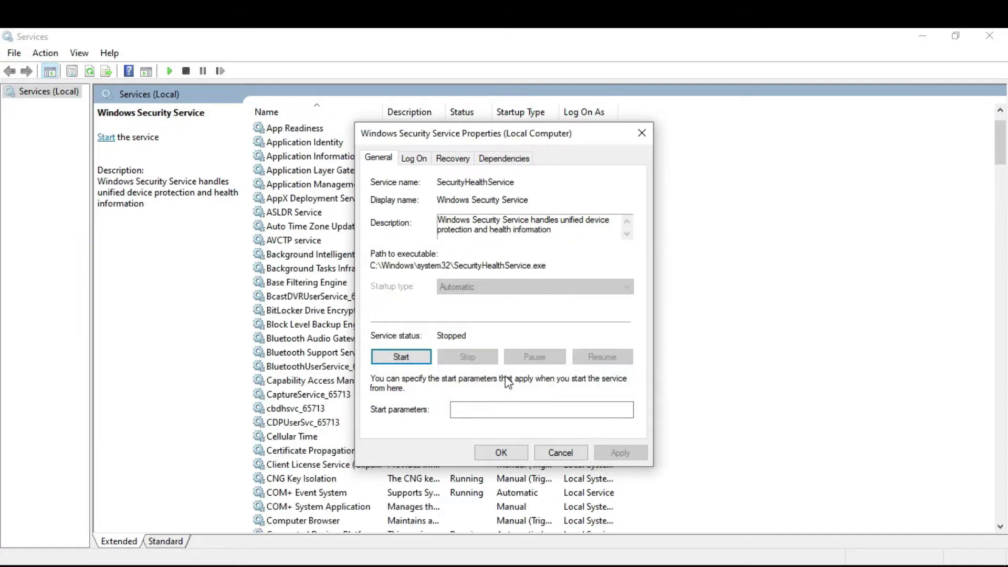
# - Close the Windows Security Service properties and the Services window
pyautogui.click(641, 136)
pyautogui.click(989, 35)
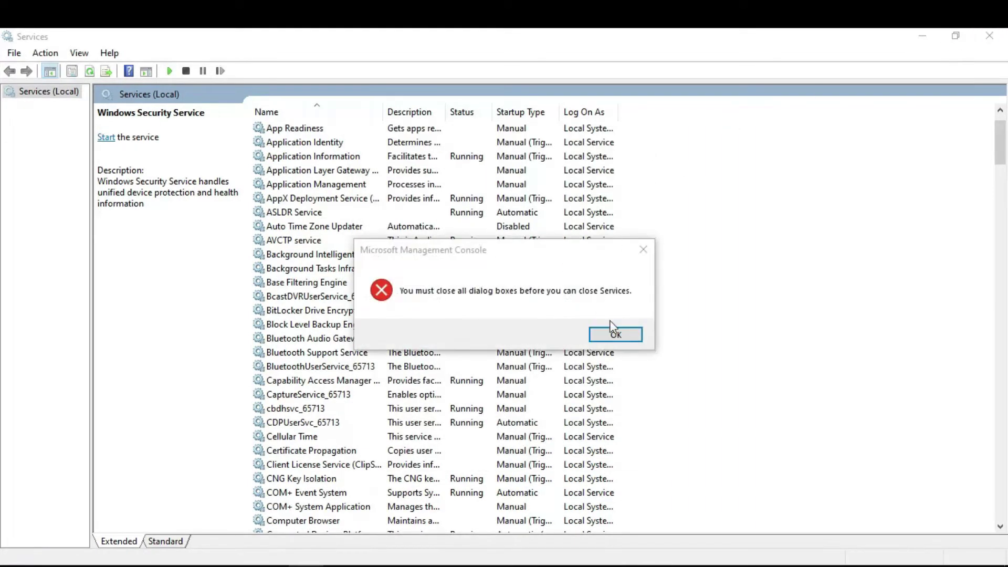
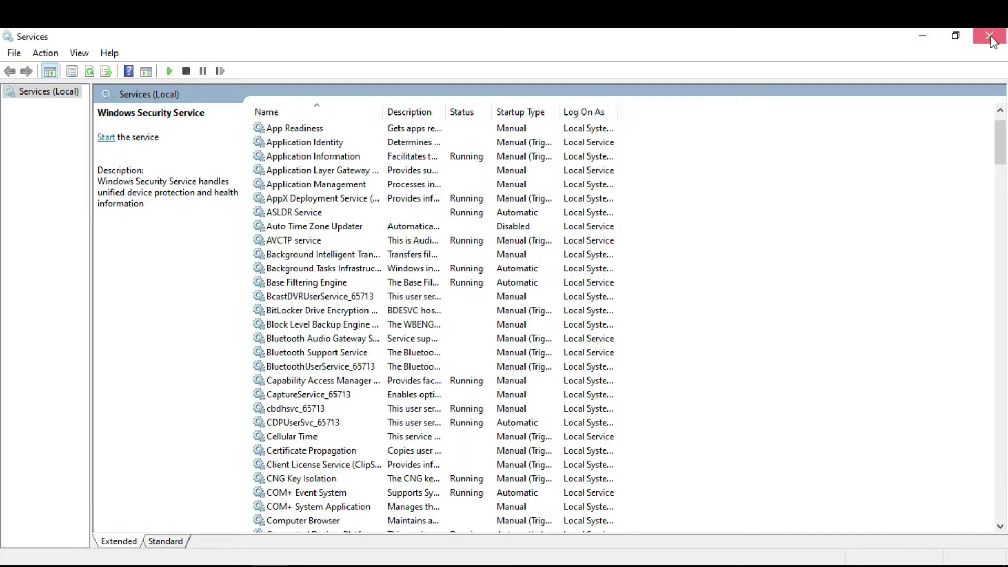
# - Close the Services window and refresh the desktop twice
pyautogui.click(989, 36)
pyautogui.rightClick(513, 204)
pyautogui.click(575, 248)
pyautogui.rightClick(565, 182)
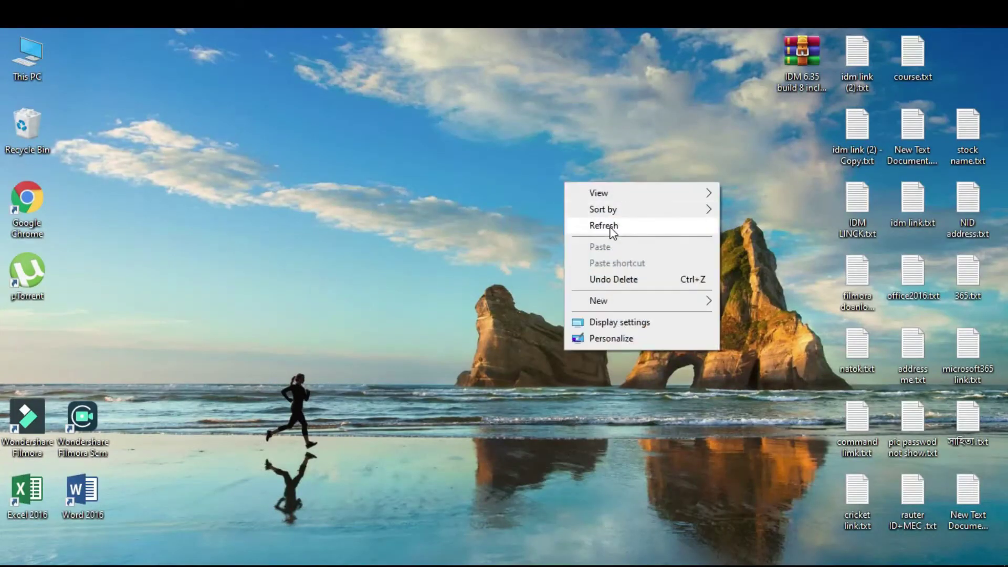
pyautogui.click(615, 228)
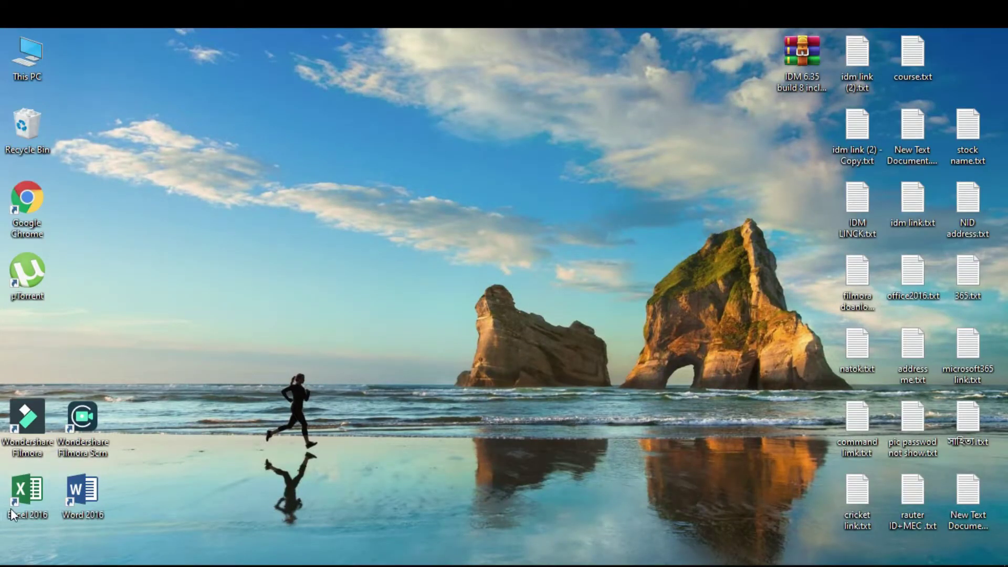
# - Bring up the computer's power options to look at the Restart choice, and dismiss them
pyautogui.press('super')
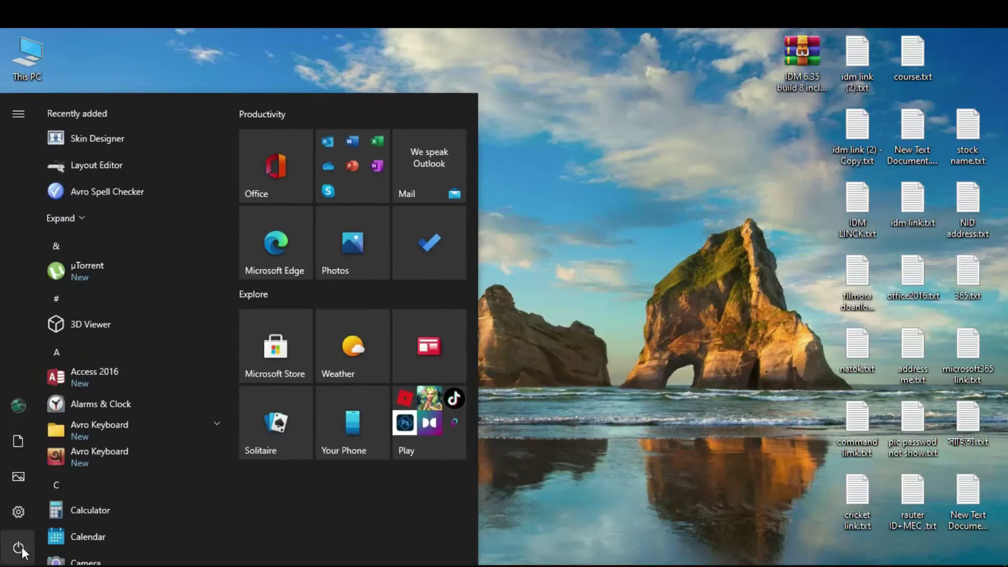
pyautogui.click(16, 547)
pyautogui.click(17, 549)
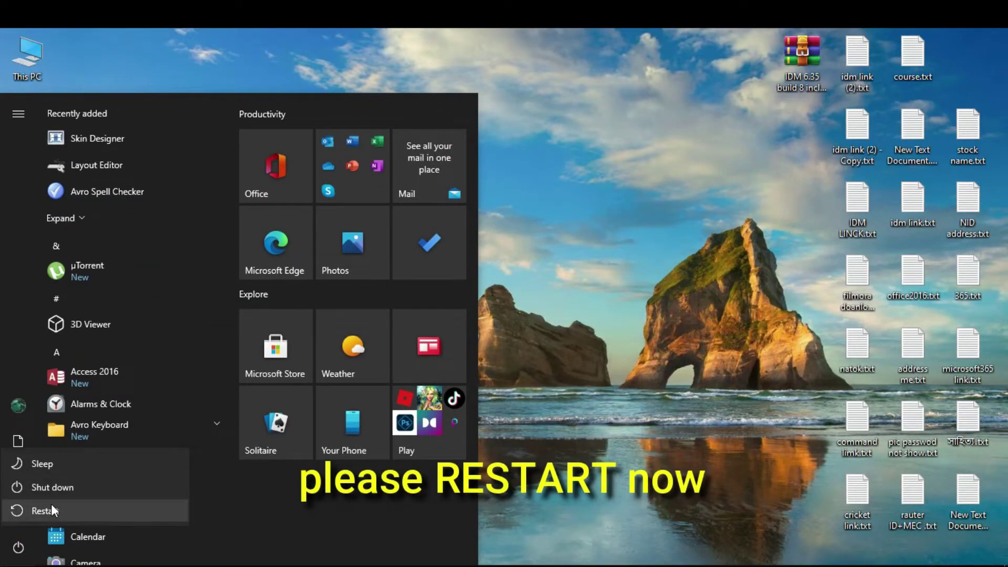
pyautogui.click(666, 296)
# - Refresh the desktop two more times
pyautogui.rightClick(602, 273)
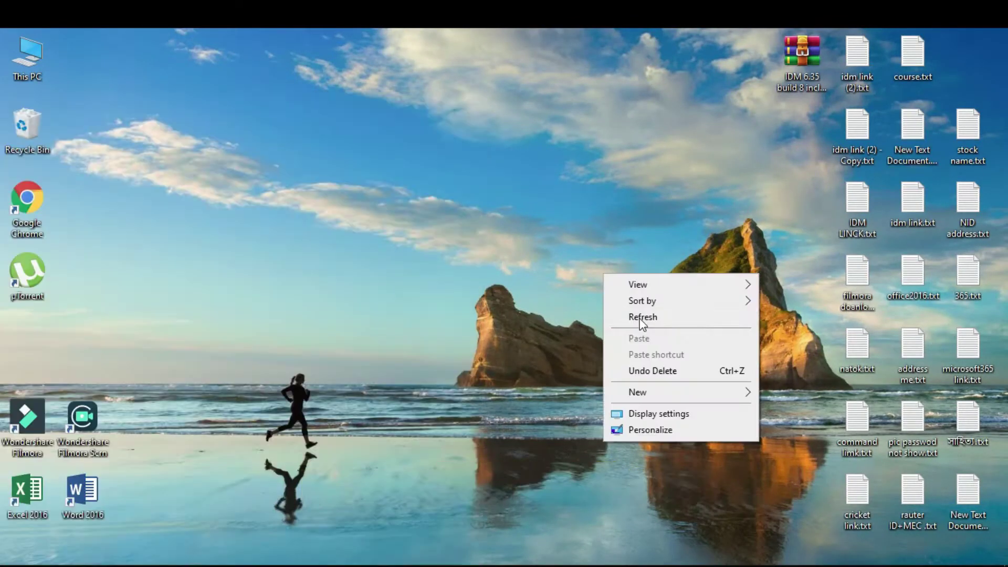
pyautogui.click(641, 319)
pyautogui.rightClick(573, 212)
pyautogui.click(621, 227)
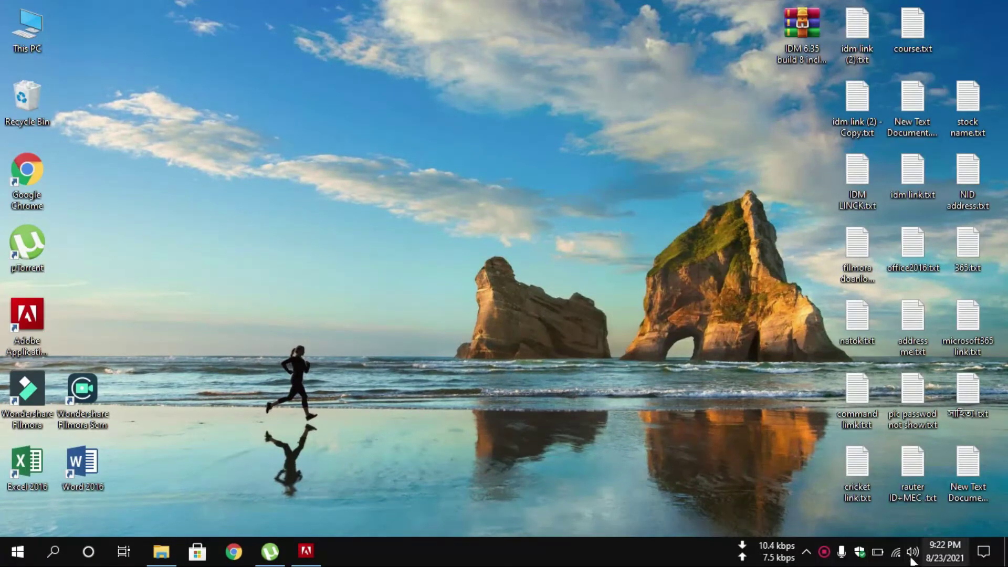
# - Open the Virus & threat protection settings in Windows Security and examine the real-time protection, cloud-delivered protection and automatic sample submission settings
pyautogui.click(861, 552)
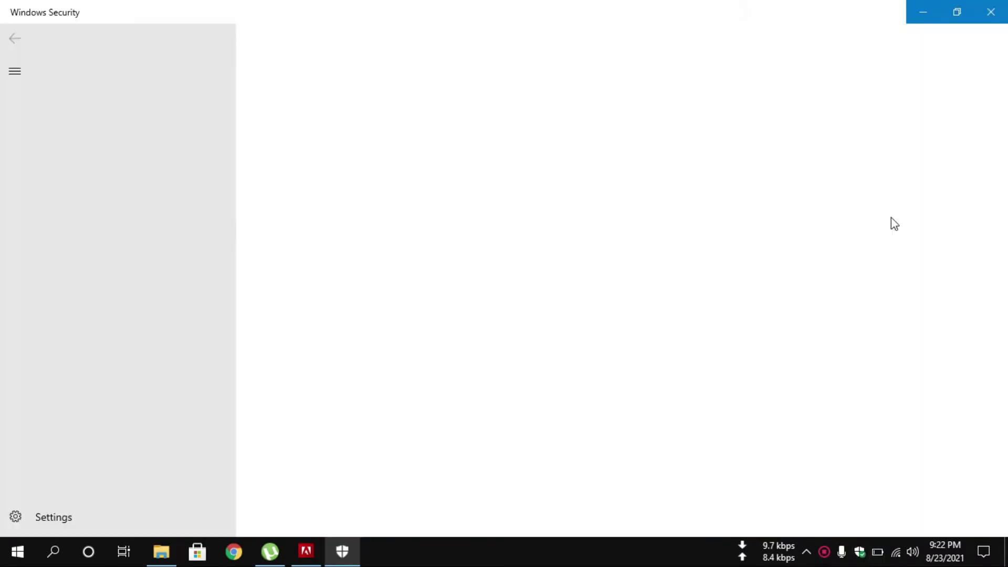
pyautogui.click(352, 230)
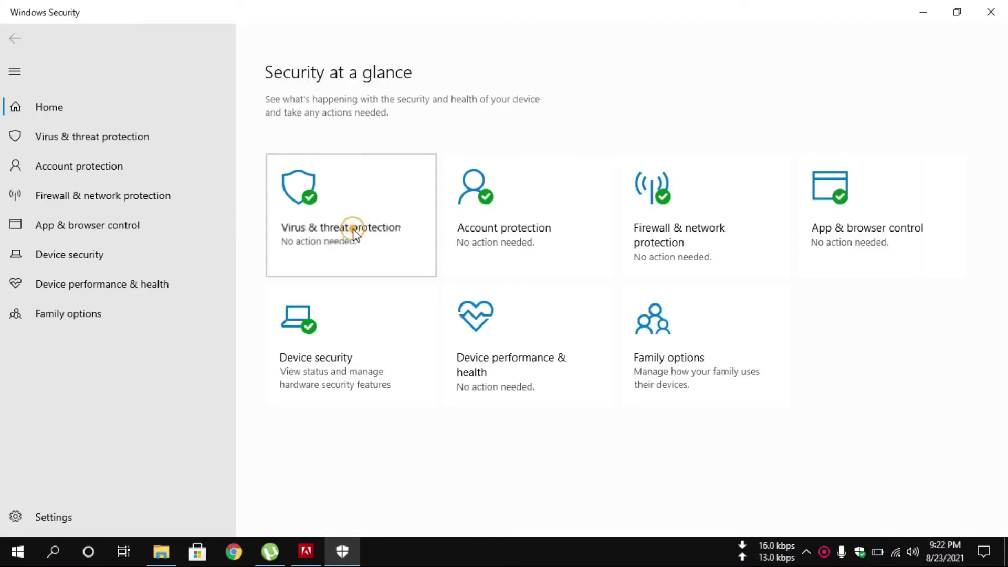
pyautogui.scroll(-3, 406, 298)
pyautogui.click(299, 261)
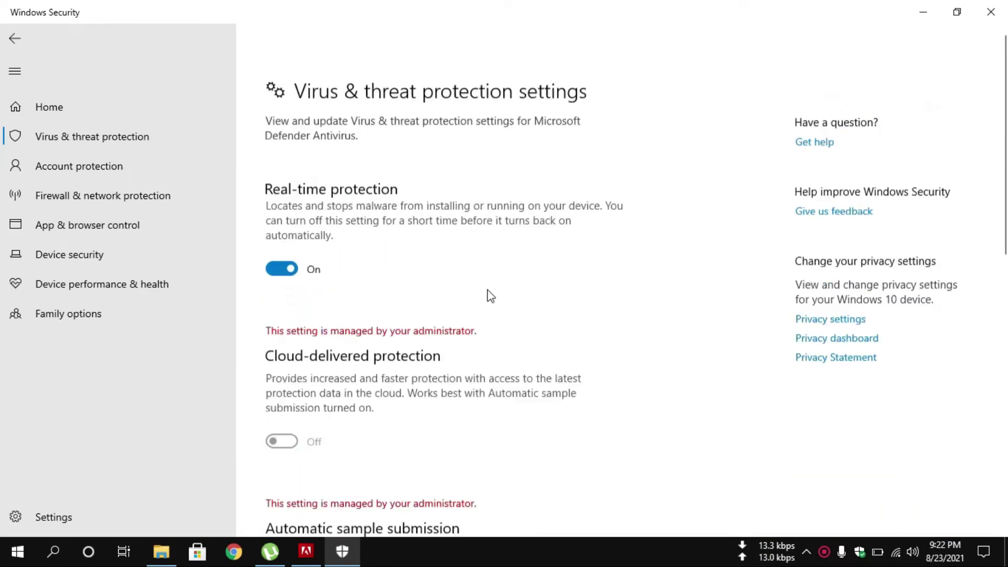
pyautogui.scroll(-3, 456, 259)
pyautogui.scroll(-1, 458, 261)
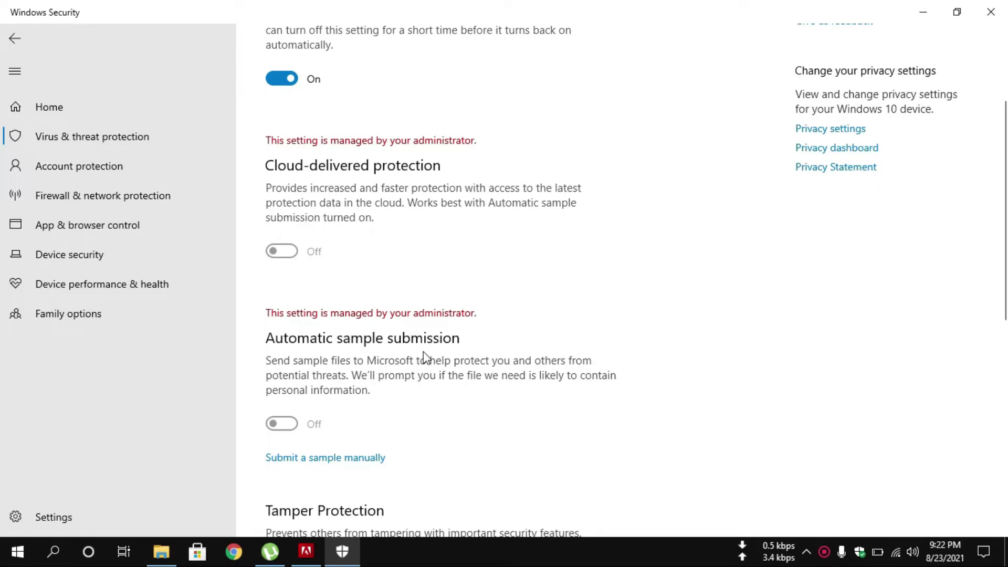
pyautogui.scroll(-5, 425, 351)
pyautogui.scroll(8, 428, 356)
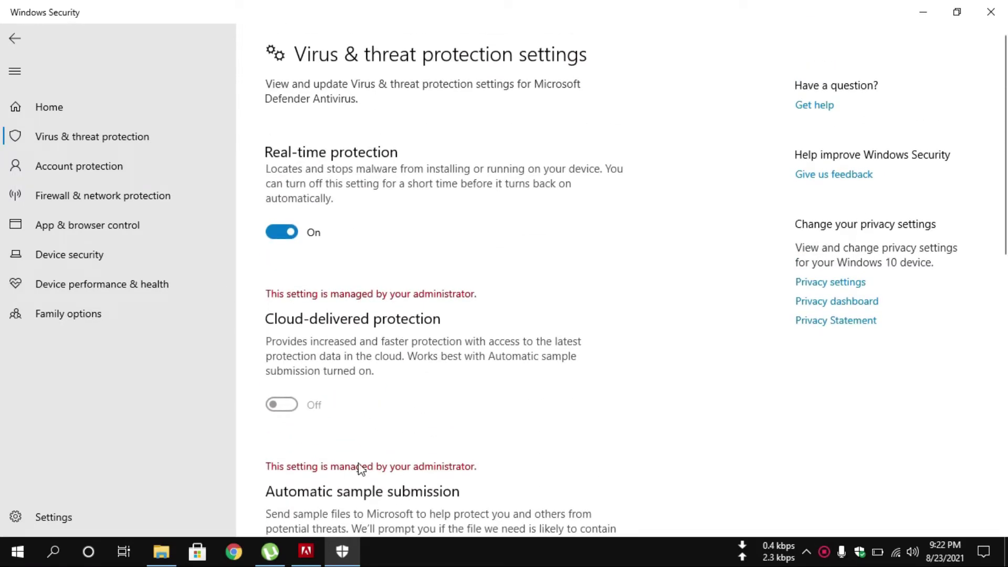
# - Close Windows Security and refresh the desktop
pyautogui.click(983, 15)
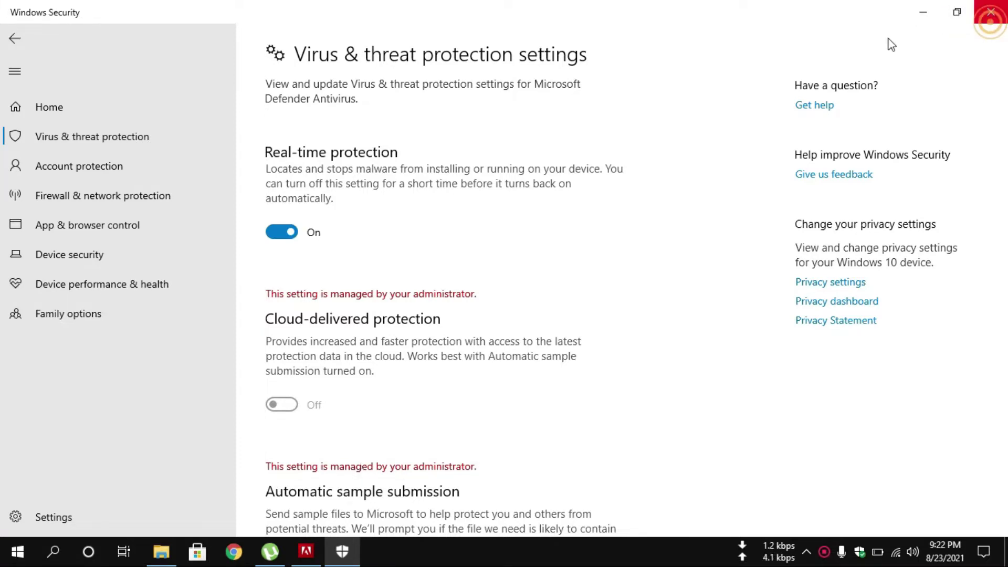
pyautogui.rightClick(513, 84)
pyautogui.click(567, 130)
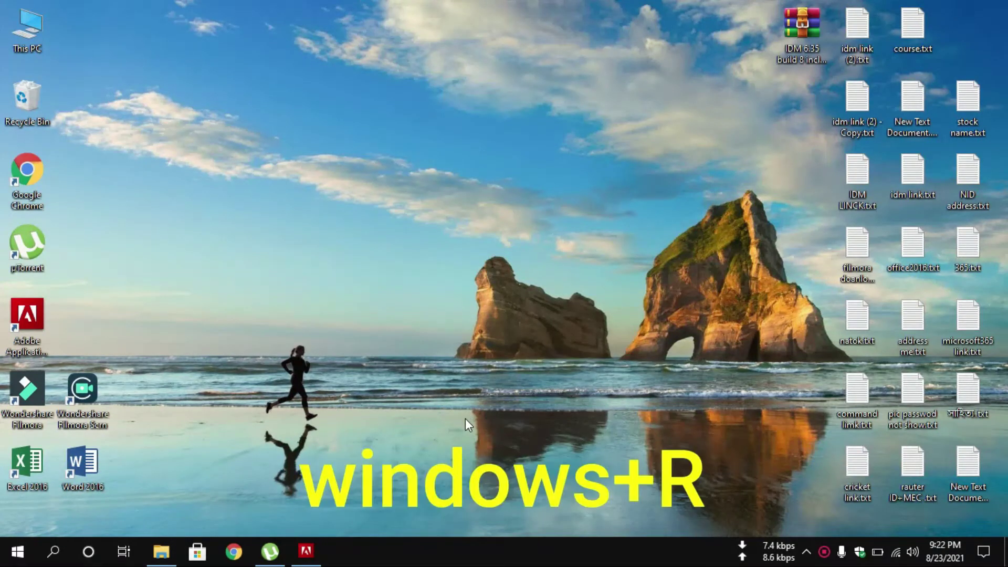
# - Run regedit to open Registry Editor and expand HKEY_LOCAL_MACHINE\SOFTWARE
pyautogui.press('super+r')
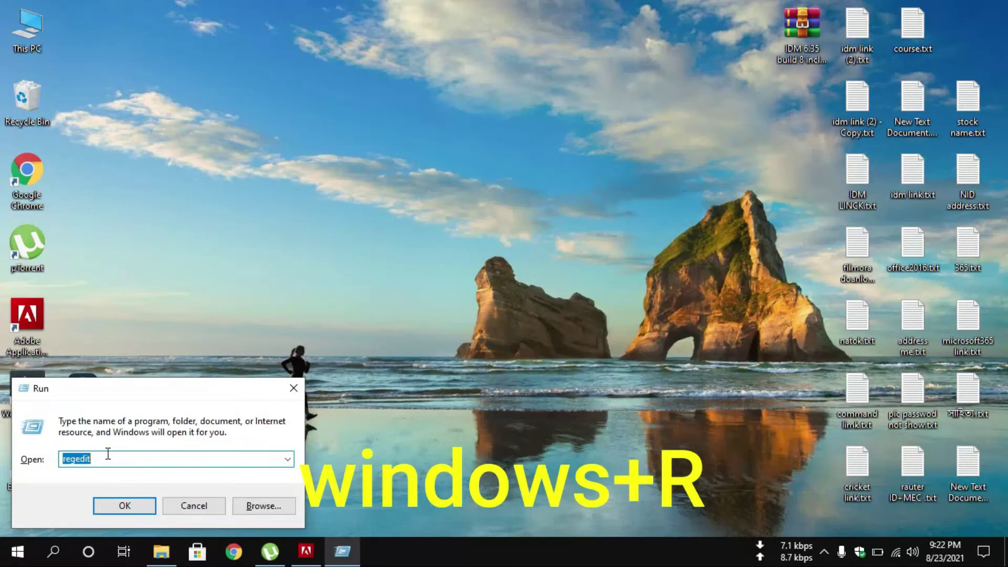
pyautogui.click(120, 505)
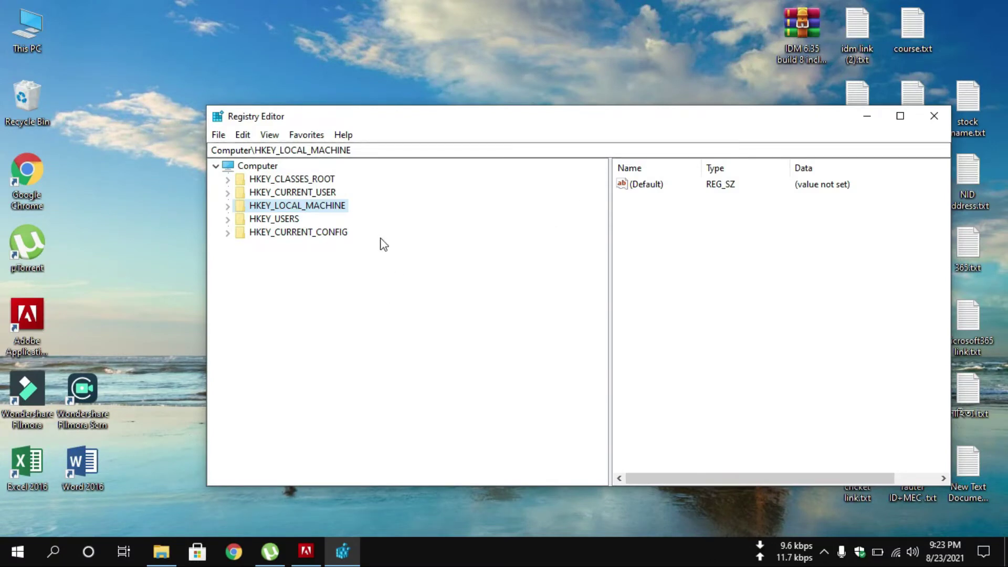
pyautogui.doubleClick(251, 205)
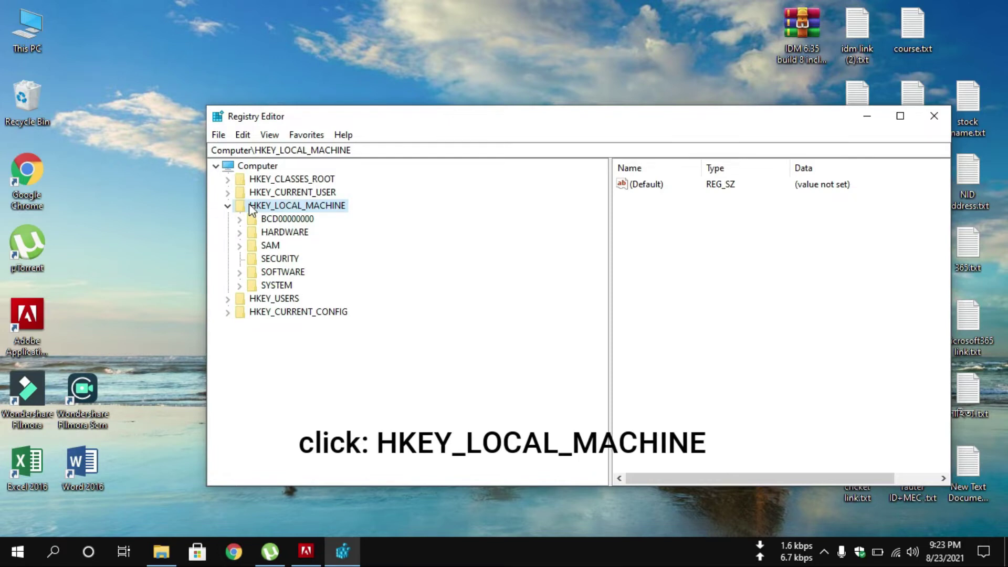
pyautogui.click(240, 272)
# - Under SOFTWARE, expand Policies\Microsoft and open the Windows Defender key with its subkeys
pyautogui.scroll(-4, 399, 250)
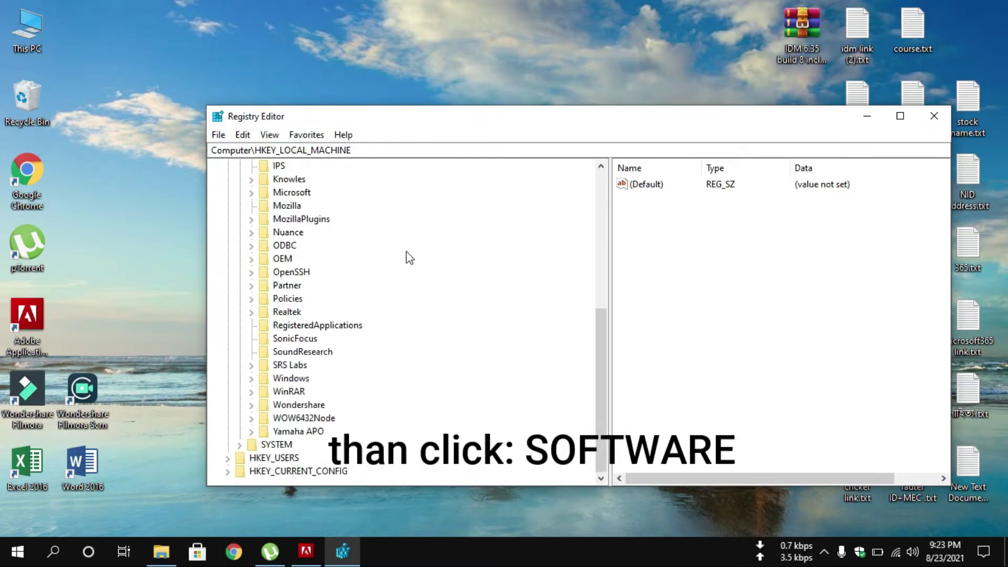
pyautogui.scroll(2, 316, 360)
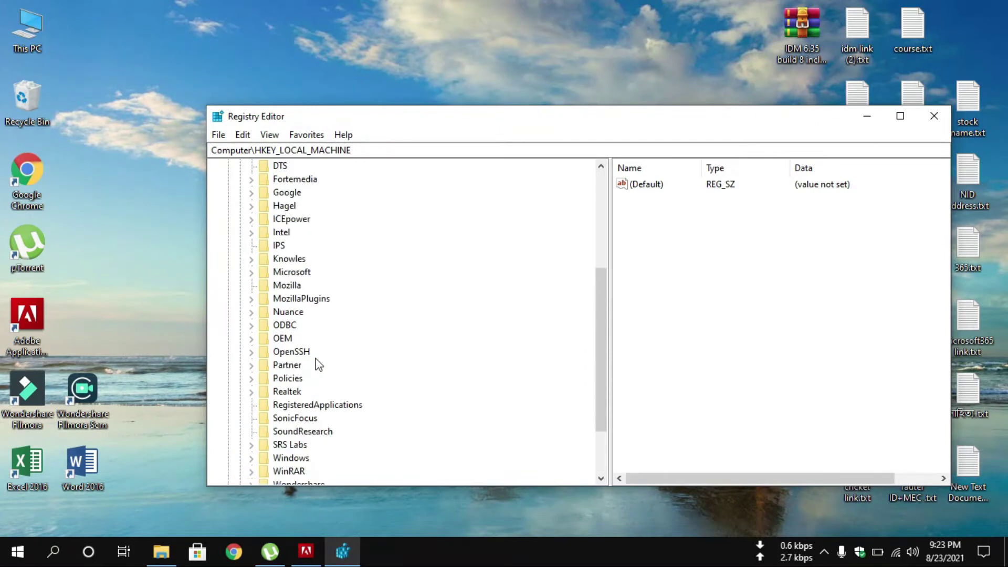
pyautogui.scroll(1, 367, 331)
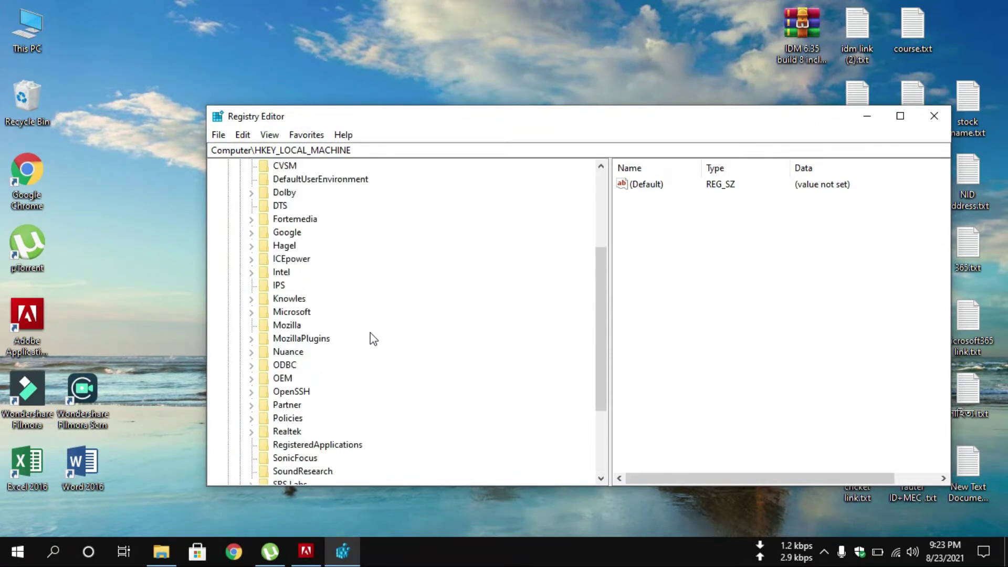
pyautogui.scroll(-1, 371, 338)
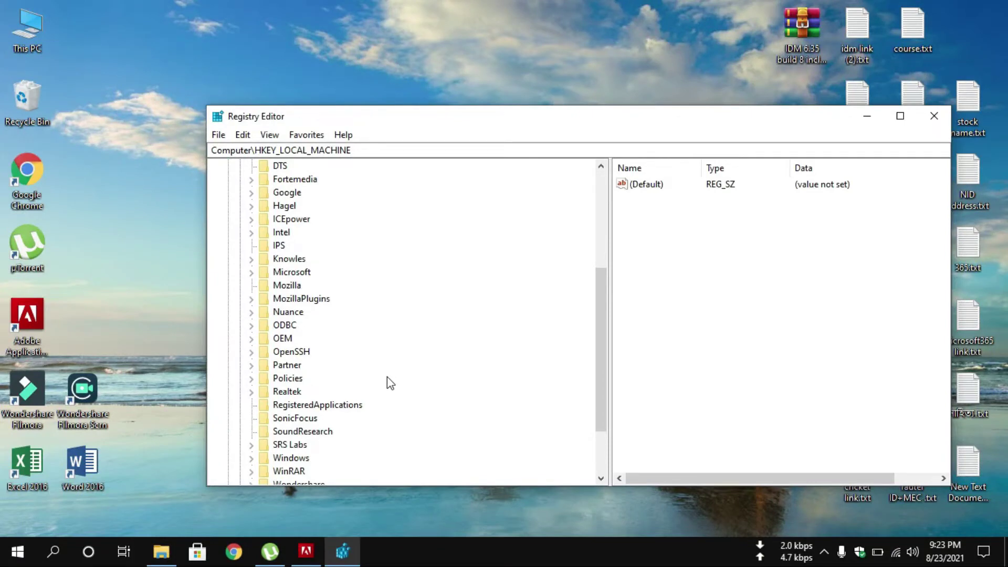
pyautogui.click(284, 378)
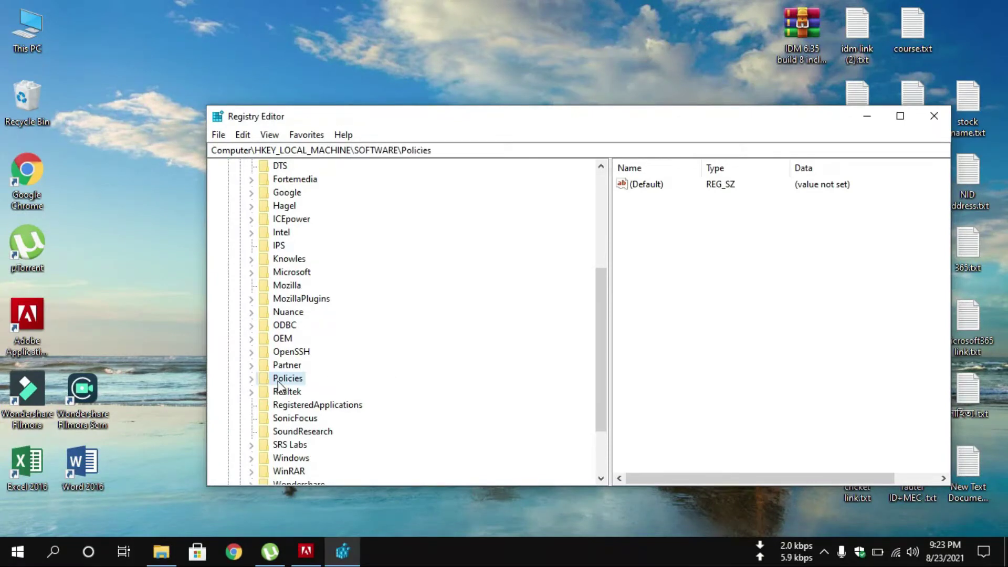
pyautogui.doubleClick(273, 383)
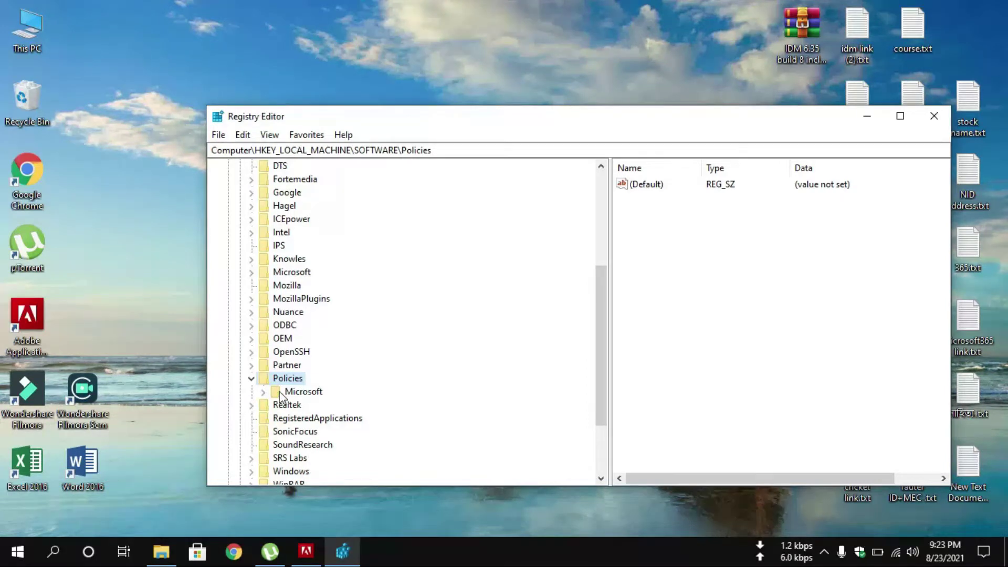
pyautogui.doubleClick(281, 394)
pyautogui.scroll(-2, 368, 372)
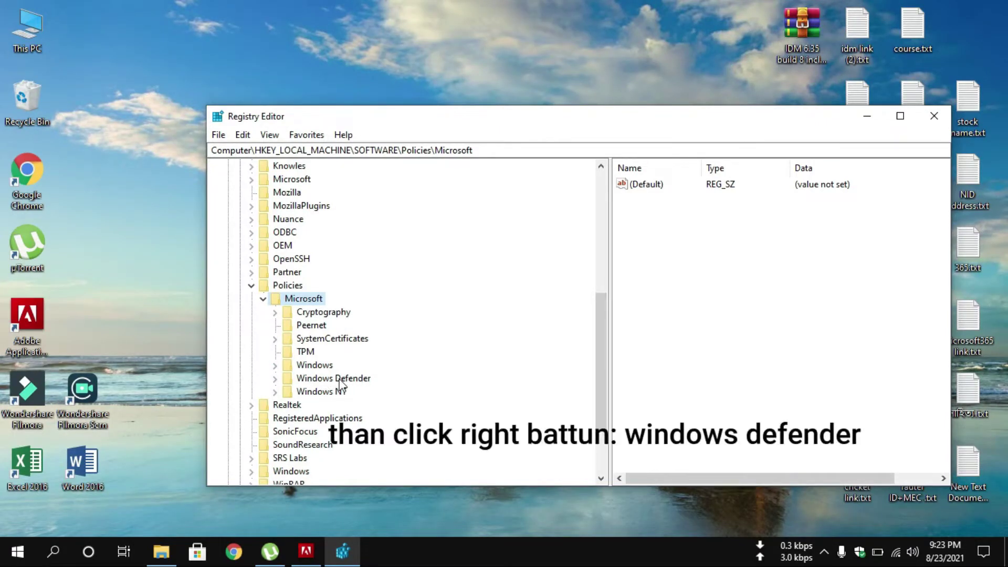
pyautogui.doubleClick(305, 381)
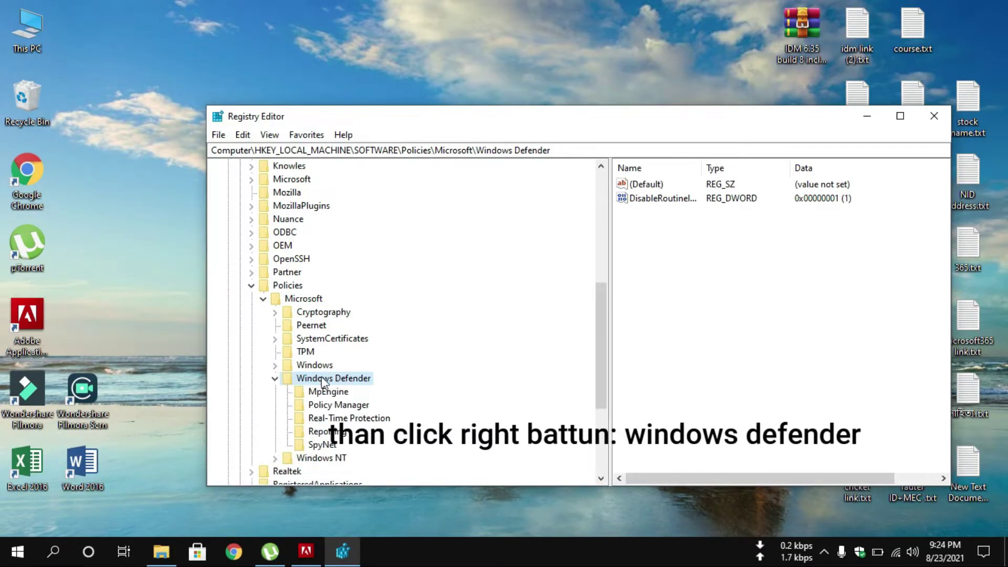
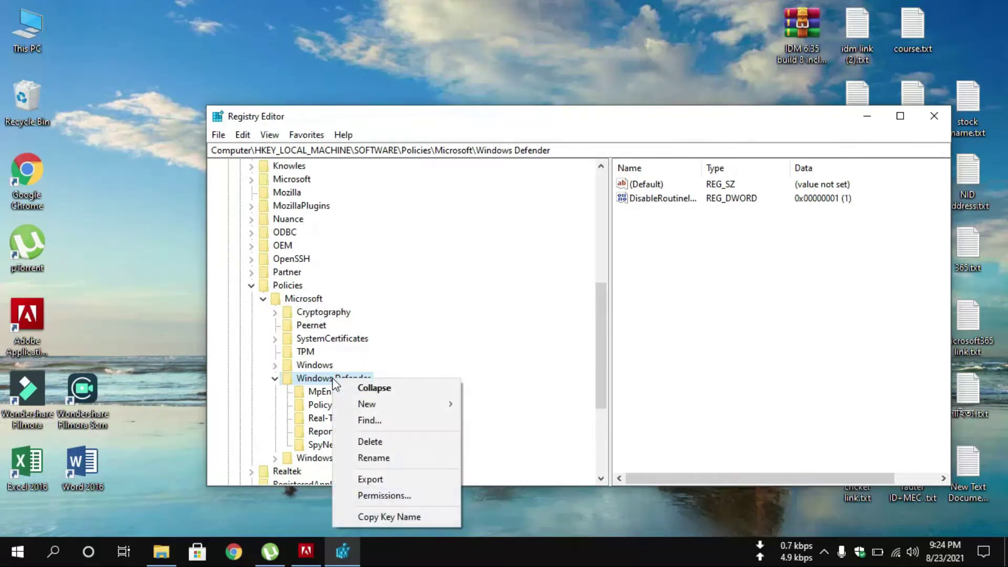
# - Start exporting the selected Windows Defender key to the Documents folder and enter Windows Defender as the file name
pyautogui.click(382, 480)
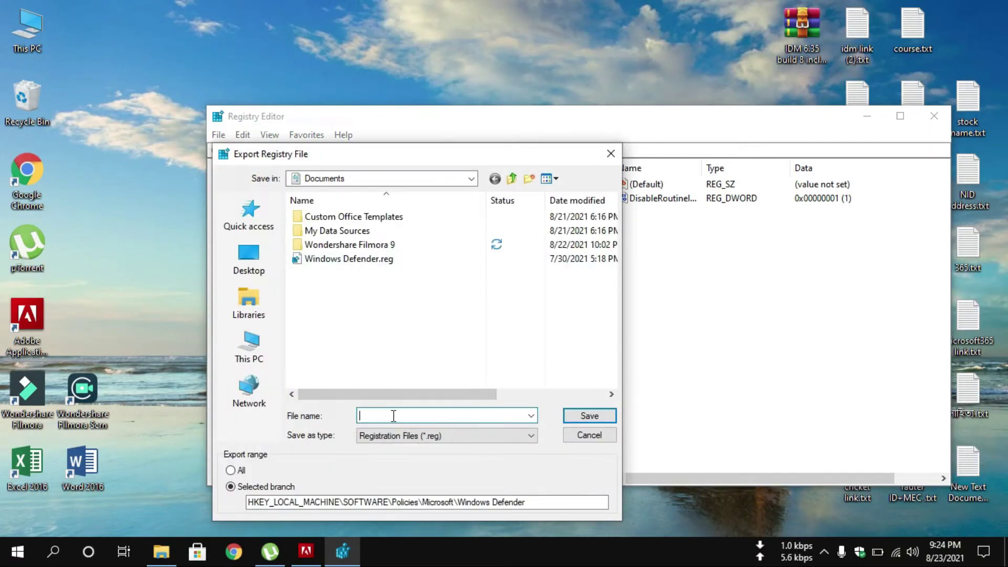
pyautogui.moveTo(484, 156); pyautogui.dragTo(677, 79)
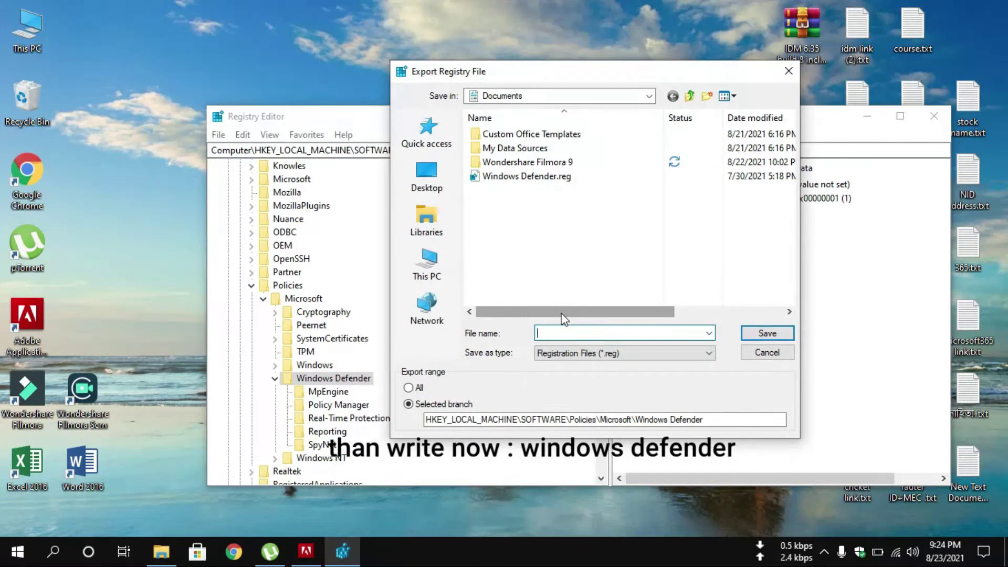
pyautogui.write('w')
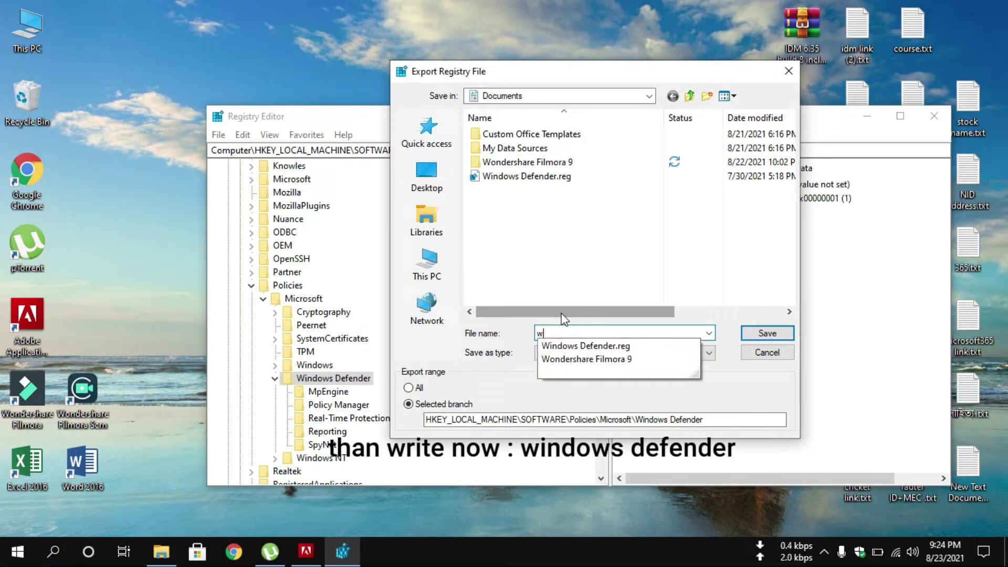
pyautogui.write('ind')
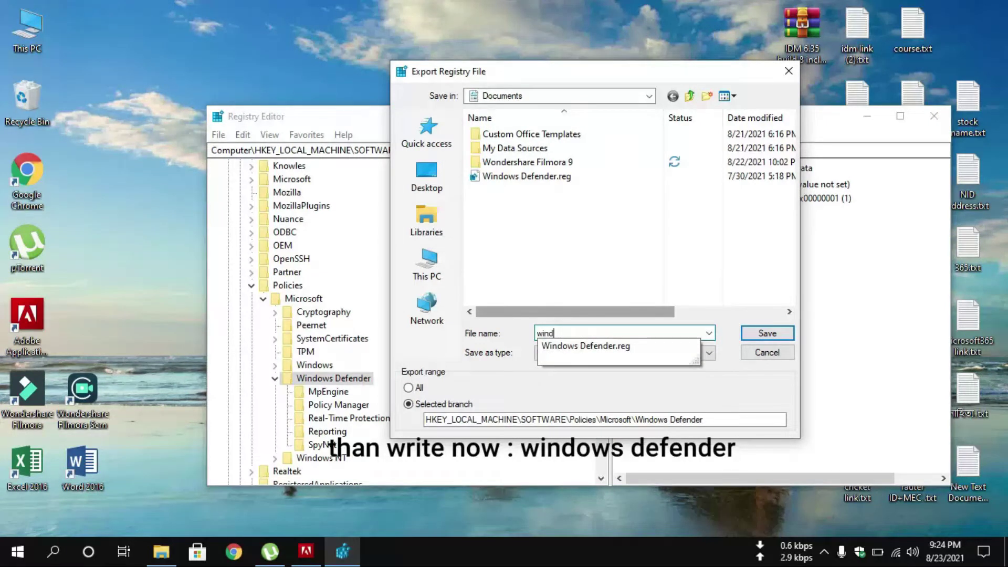
pyautogui.write('os')
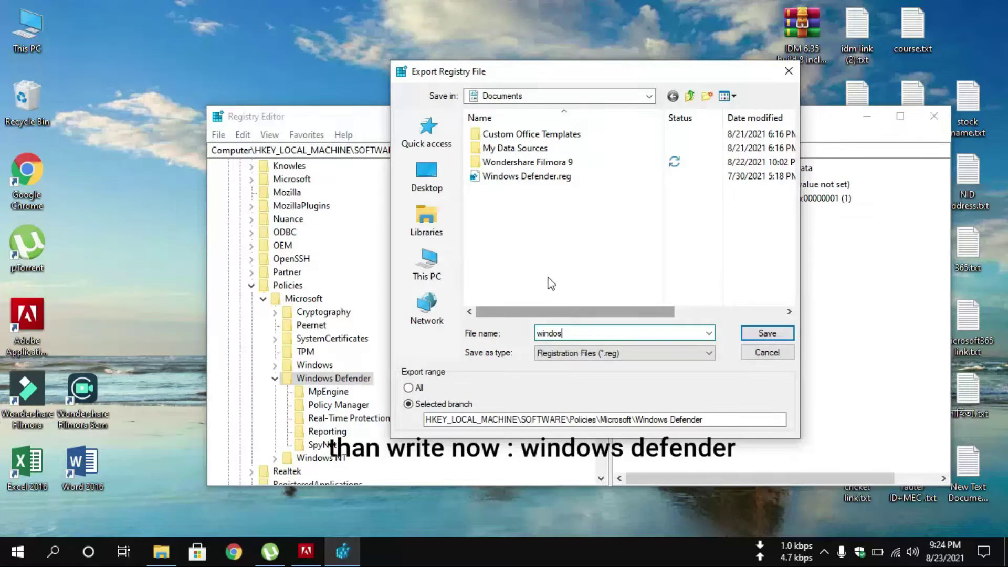
pyautogui.press('BackSpace')
pyautogui.press('BackSpace')
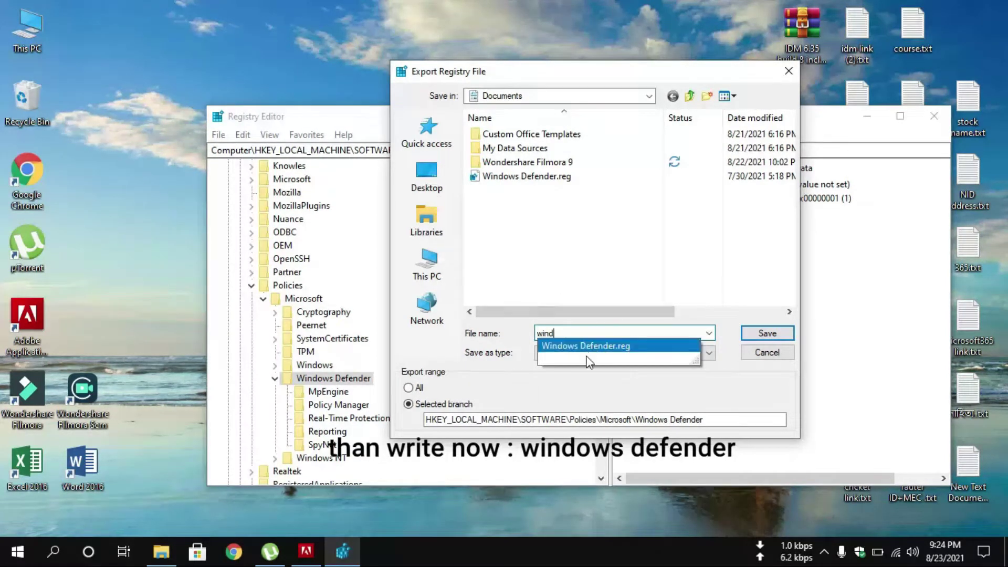
pyautogui.click(598, 346)
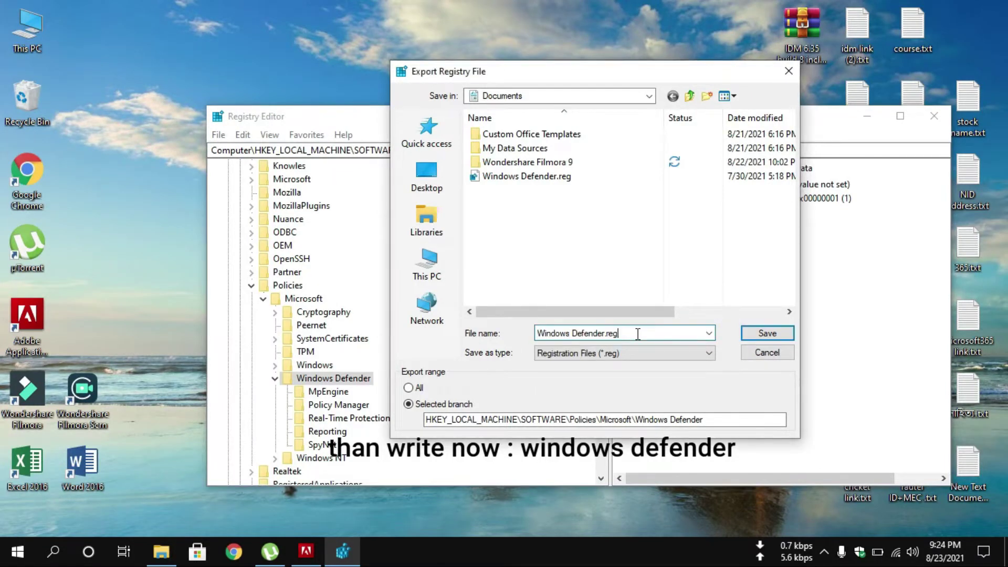
pyautogui.press('BackSpace')
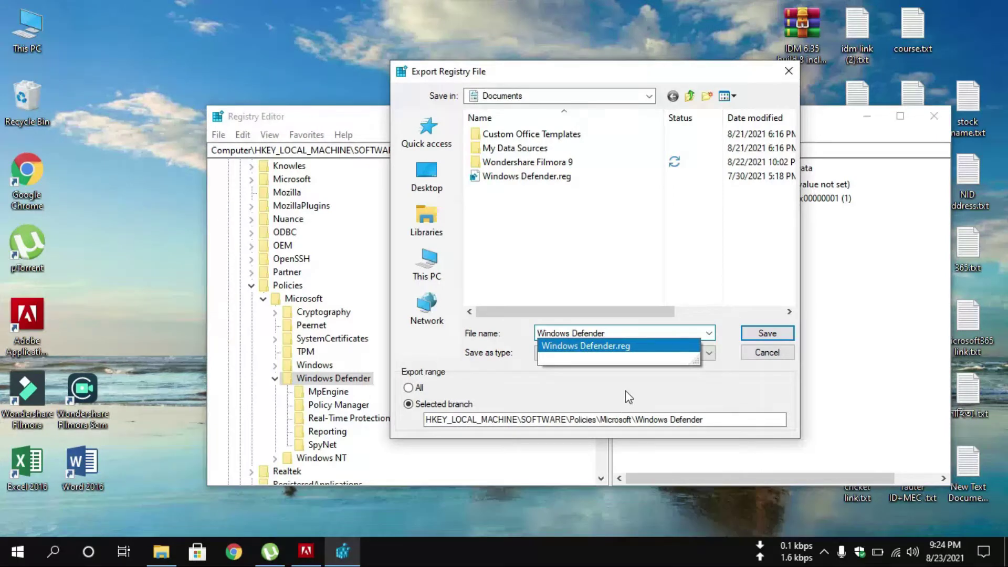
# - Delete the existing Windows Defender.reg from Documents and save the key's export there under the name Windows Defender
pyautogui.click(558, 180)
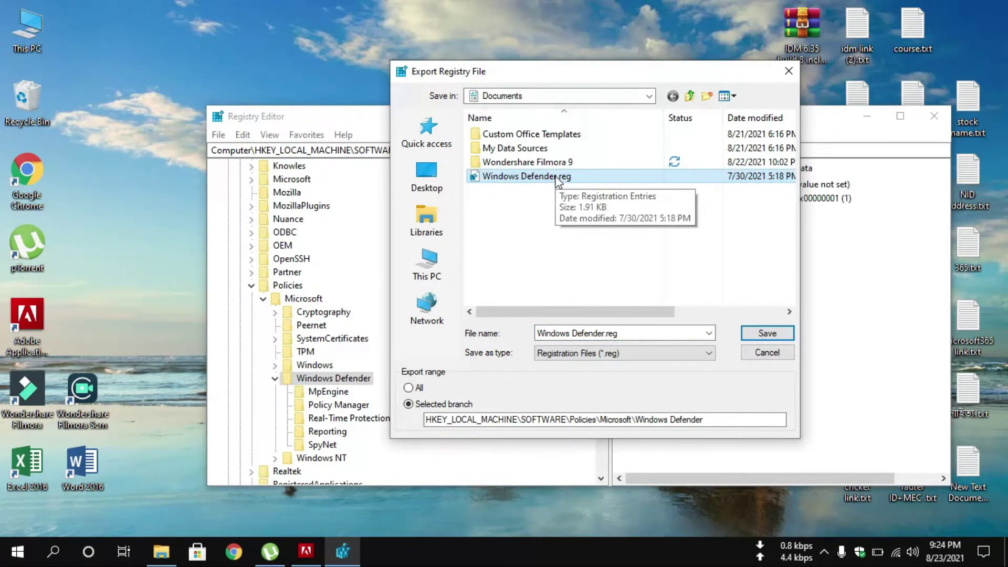
pyautogui.press('Delete')
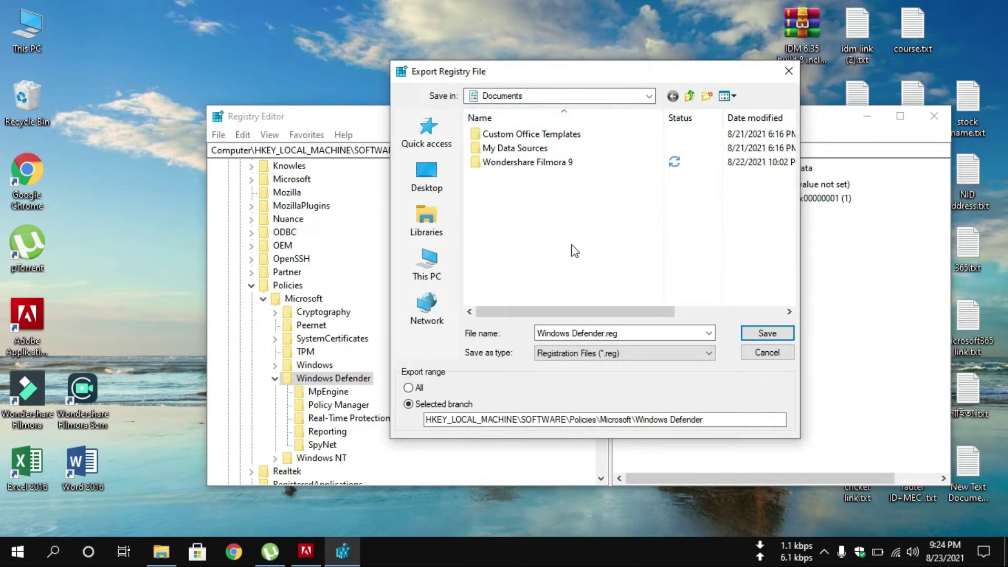
pyautogui.click(635, 333)
pyautogui.click(635, 332)
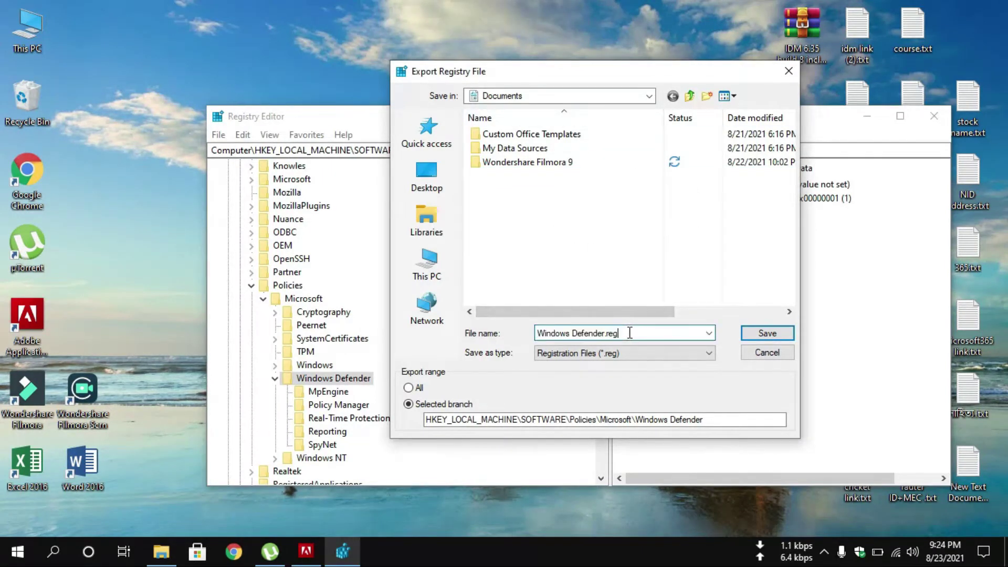
pyautogui.press('BackSpace')
pyautogui.press('BackSpace')
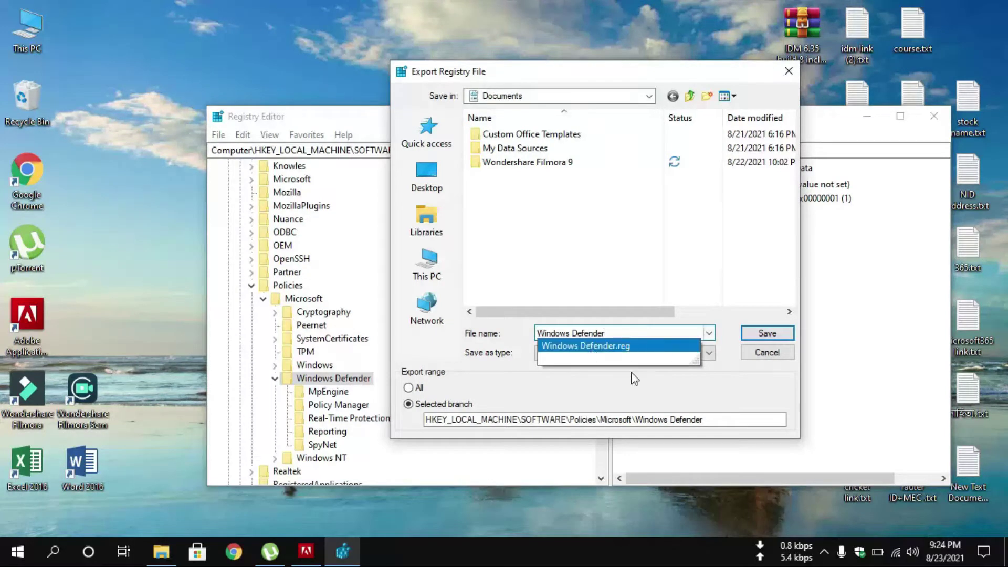
pyautogui.click(771, 336)
pyautogui.click(766, 334)
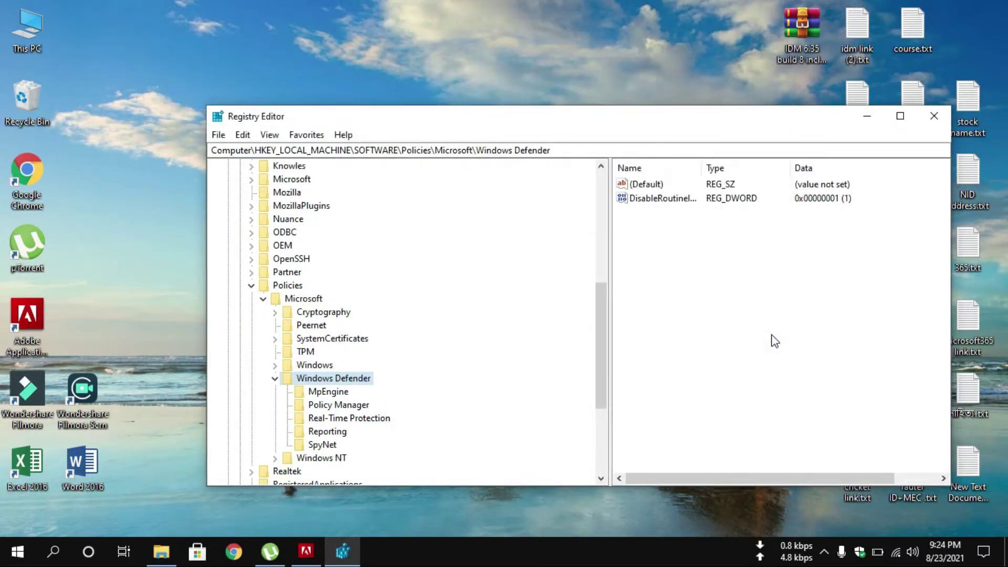
# - Delete the Windows Defender key under HKEY_LOCAL_MACHINE\SOFTWARE\Policies\Microsoft
pyautogui.rightClick(313, 379)
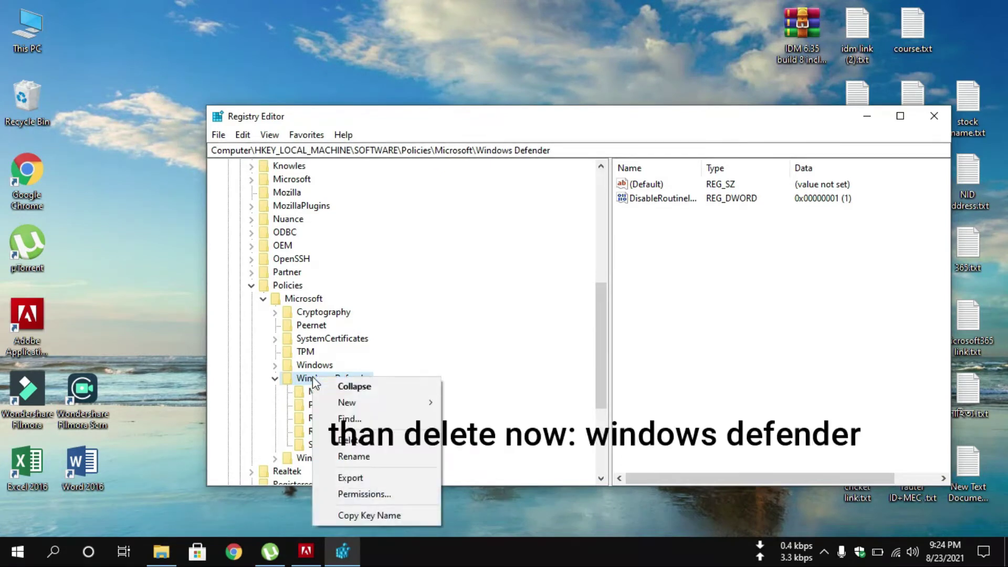
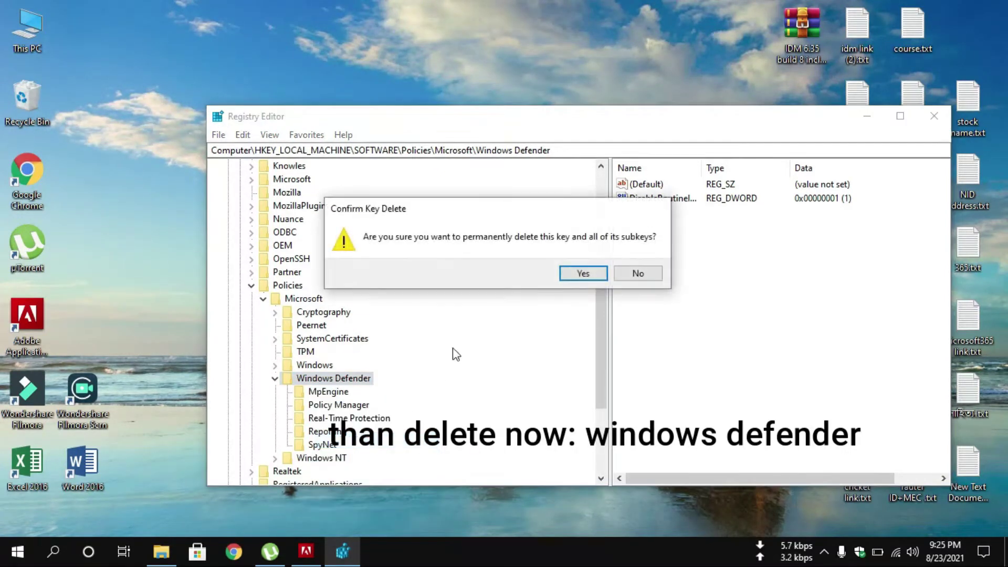
# - Confirm permanently deleting the Windows Defender policy key with all its subkeys and close Registry Editor
pyautogui.click(583, 279)
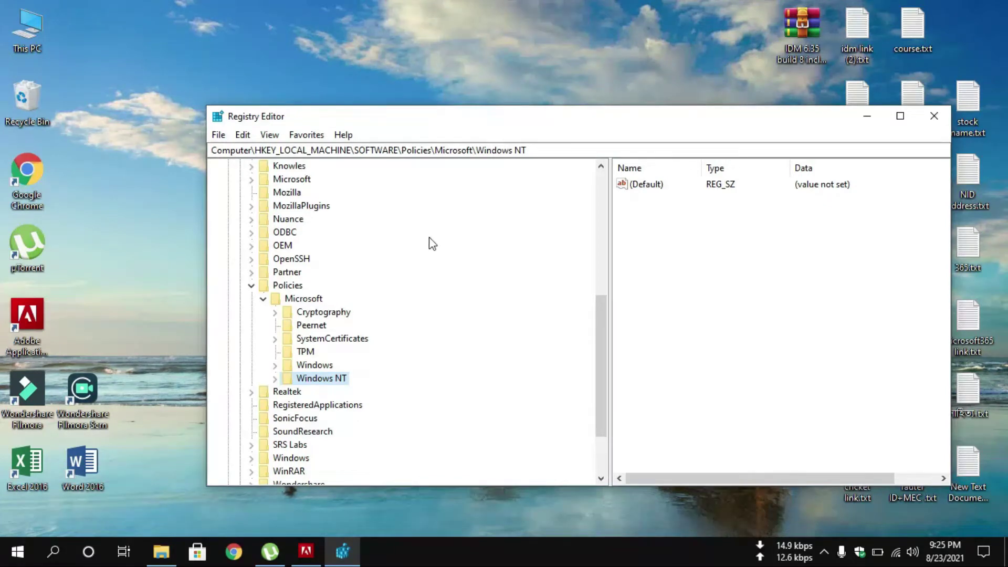
pyautogui.click(936, 117)
pyautogui.rightClick(271, 180)
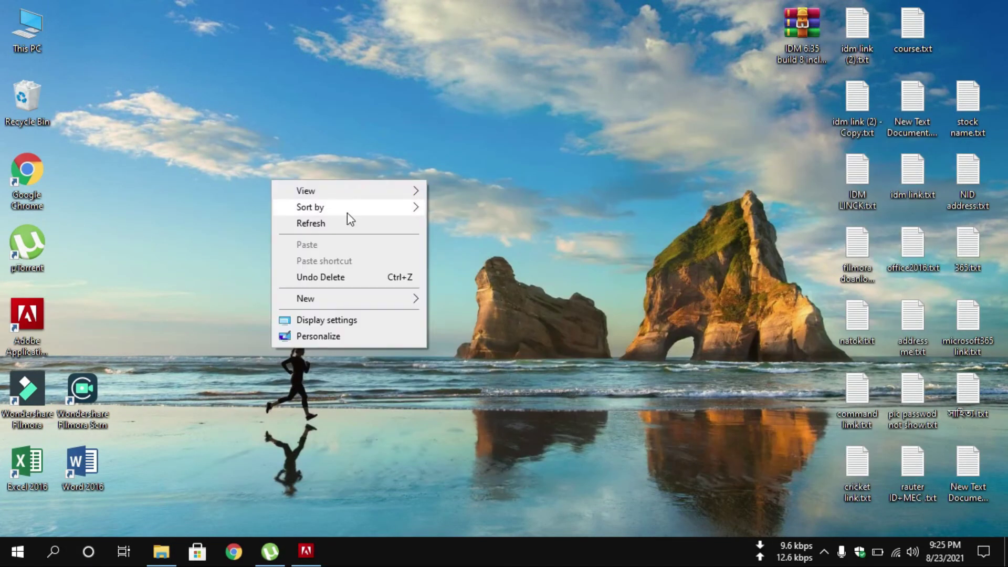
pyautogui.click(342, 223)
pyautogui.rightClick(345, 157)
pyautogui.click(382, 200)
pyautogui.rightClick(367, 156)
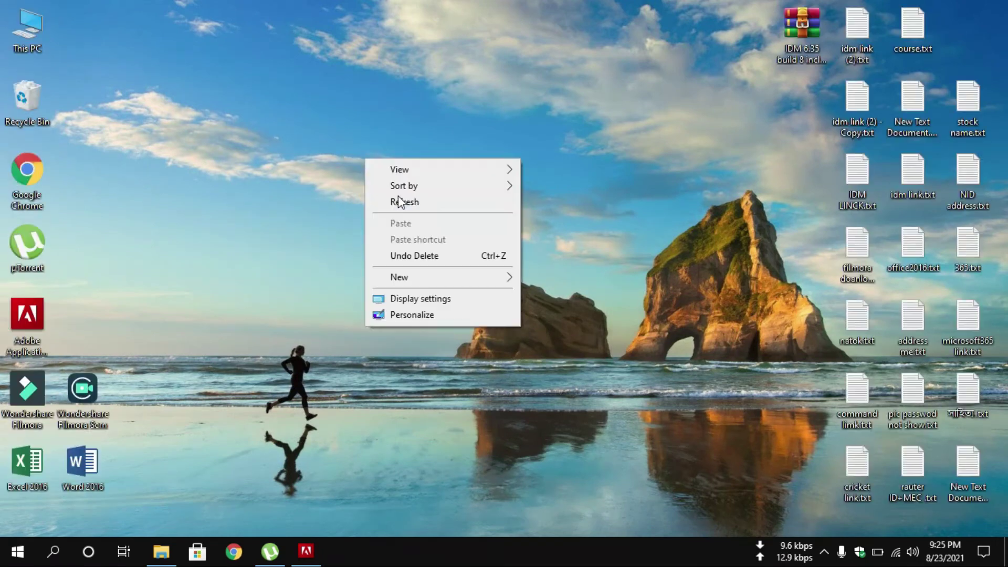
pyautogui.click(400, 201)
pyautogui.rightClick(344, 90)
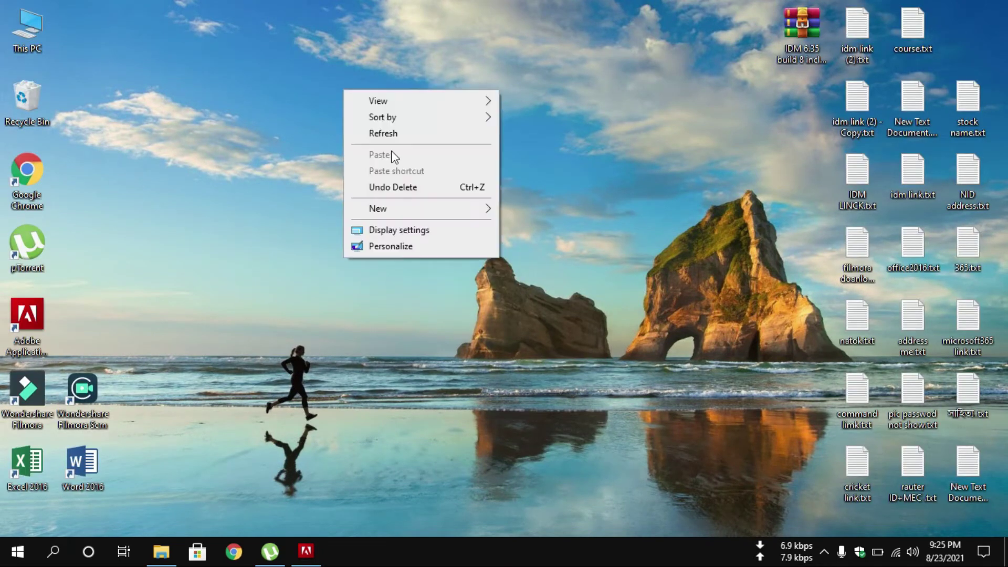
pyautogui.click(383, 133)
pyautogui.rightClick(352, 94)
pyautogui.click(385, 139)
pyautogui.rightClick(361, 106)
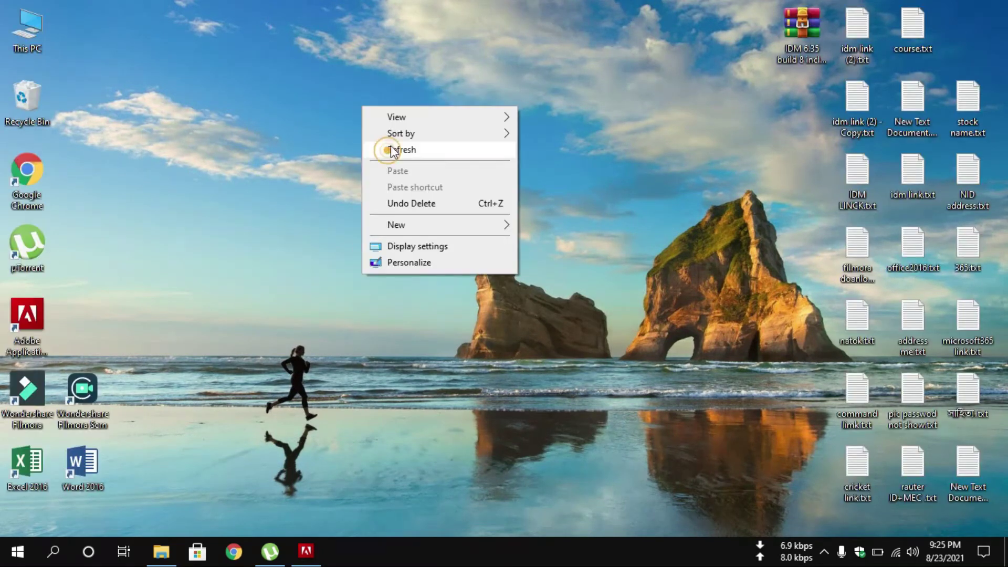
pyautogui.click(387, 147)
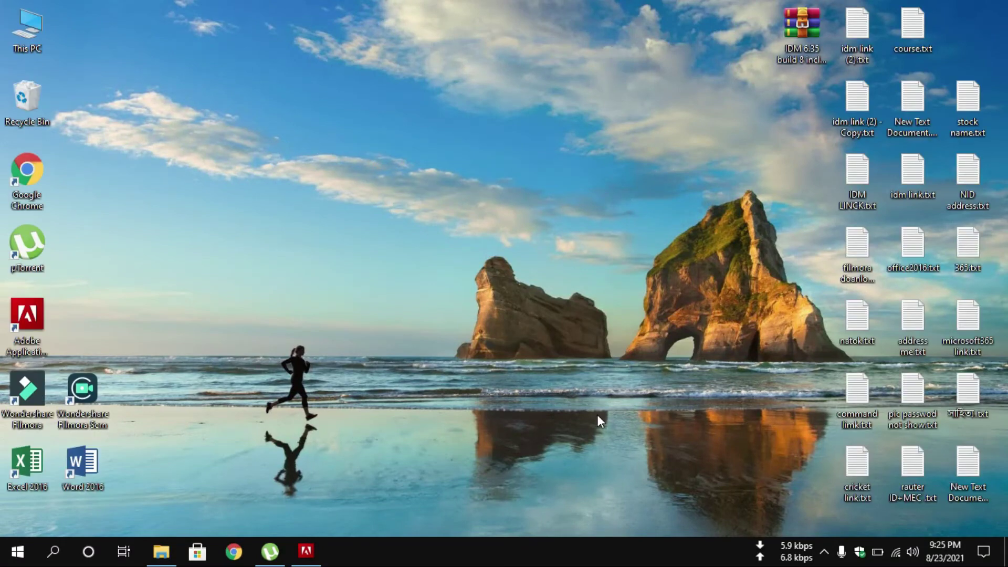
# - Open the Virus & threat protection settings in Windows Security and check the real-time, cloud-delivered, sample submission and Tamper Protection switches
pyautogui.click(864, 556)
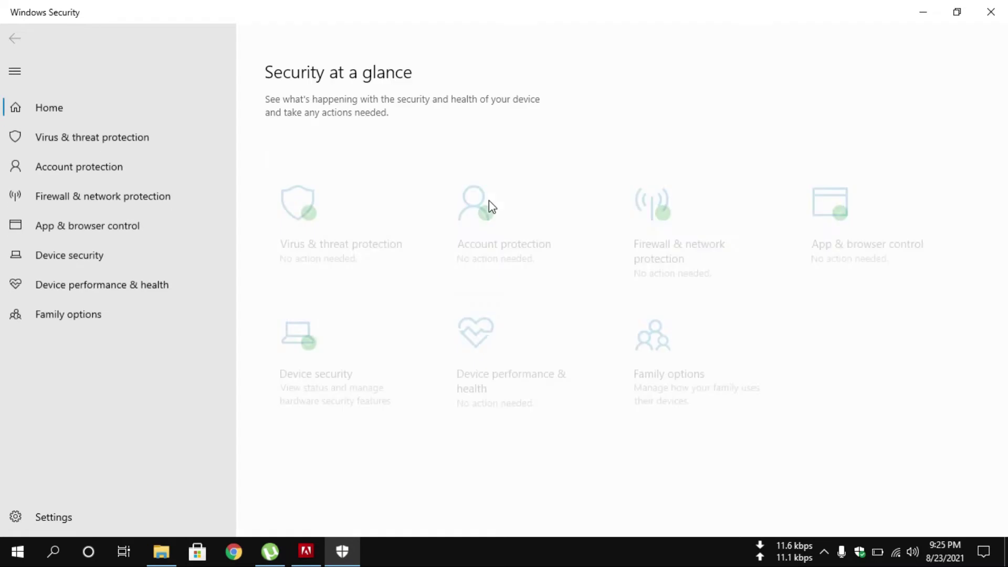
pyautogui.click(336, 199)
pyautogui.scroll(-3, 341, 294)
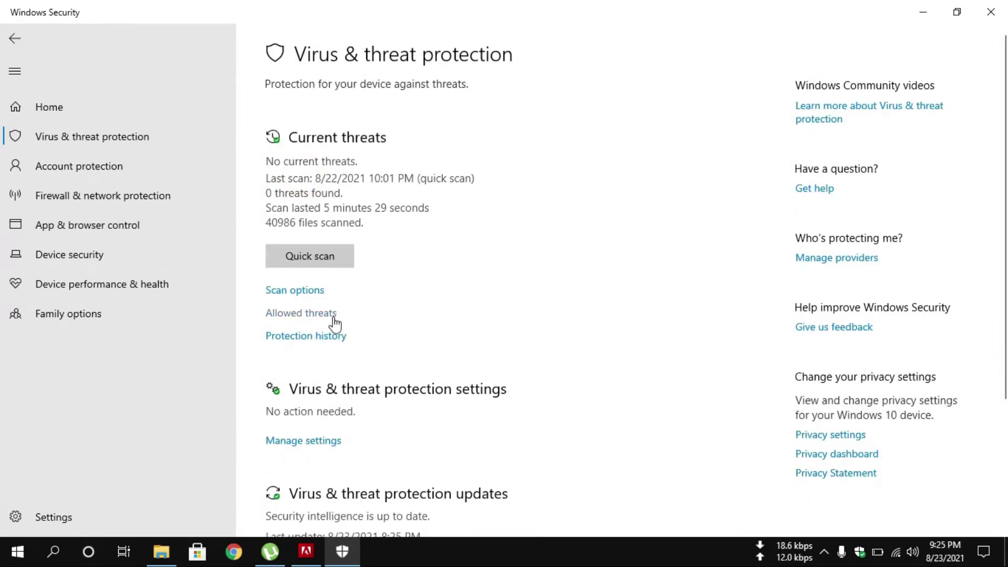
pyautogui.click(311, 288)
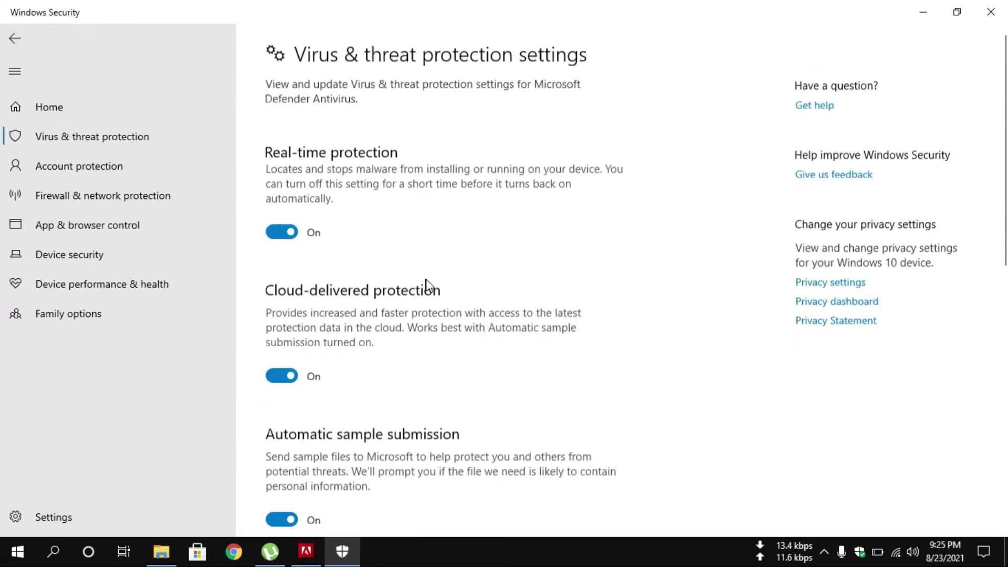
pyautogui.scroll(-3, 432, 276)
pyautogui.scroll(3, 432, 276)
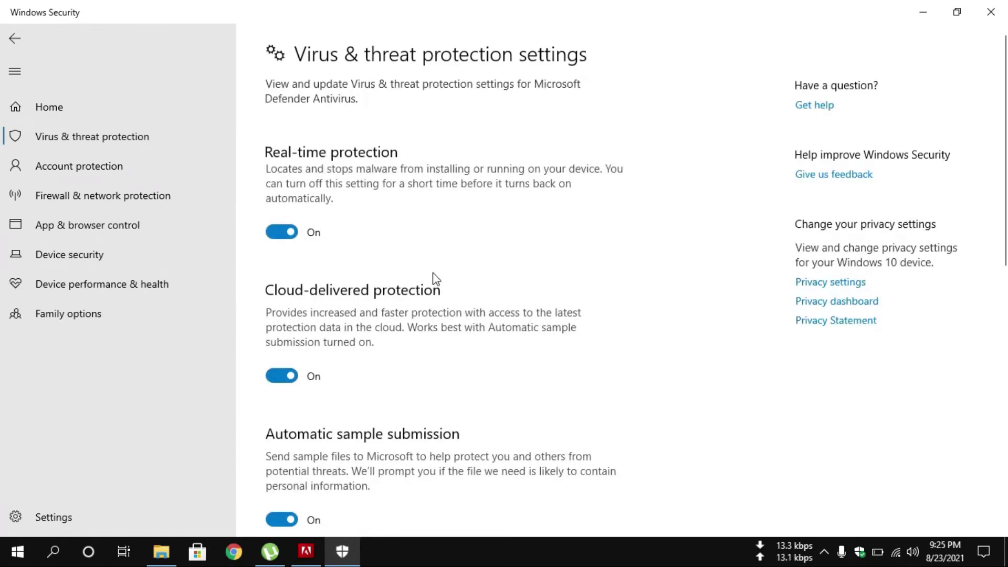
pyautogui.scroll(-5, 434, 278)
pyautogui.scroll(5, 434, 278)
pyautogui.scroll(-6, 433, 272)
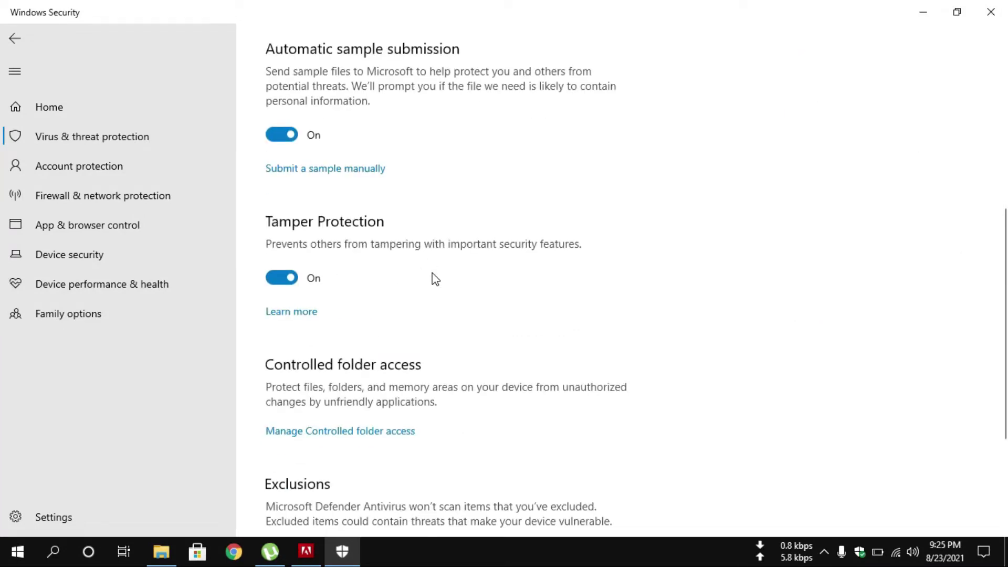
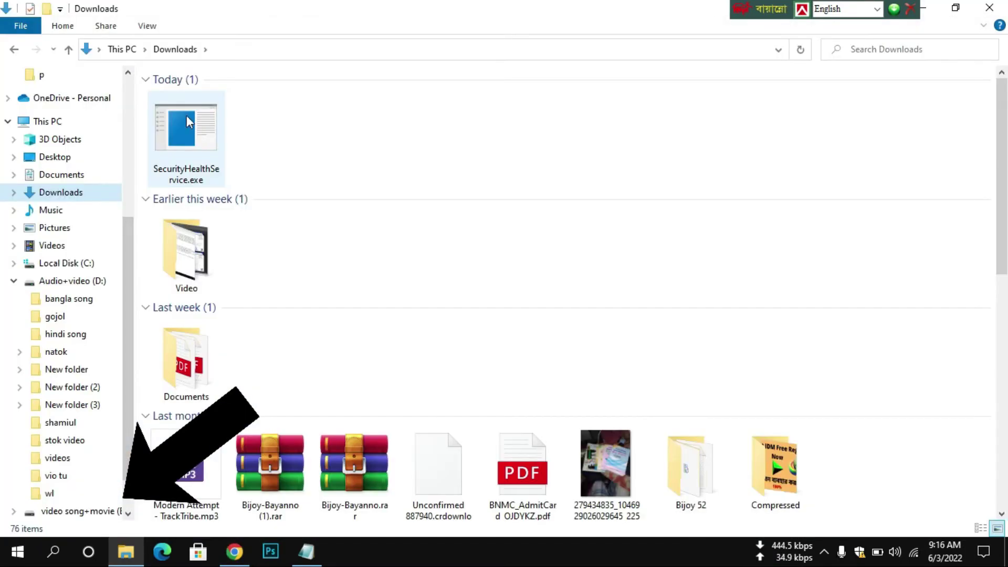
# - Copy SecurityHealthService.exe from the Downloads folder and minimize the folder window
pyautogui.moveTo(218, 134)
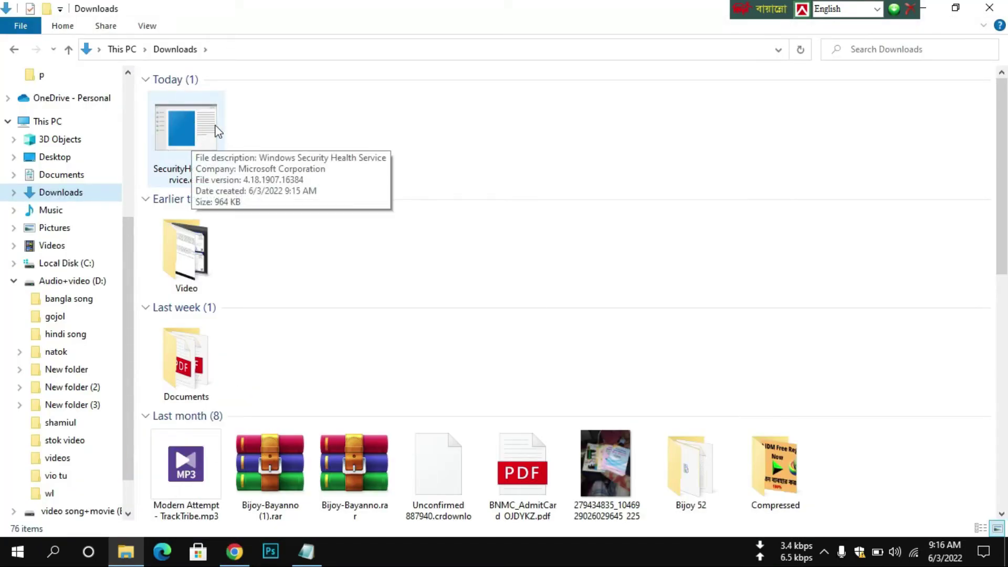
pyautogui.click(186, 132)
pyautogui.rightClick(185, 133)
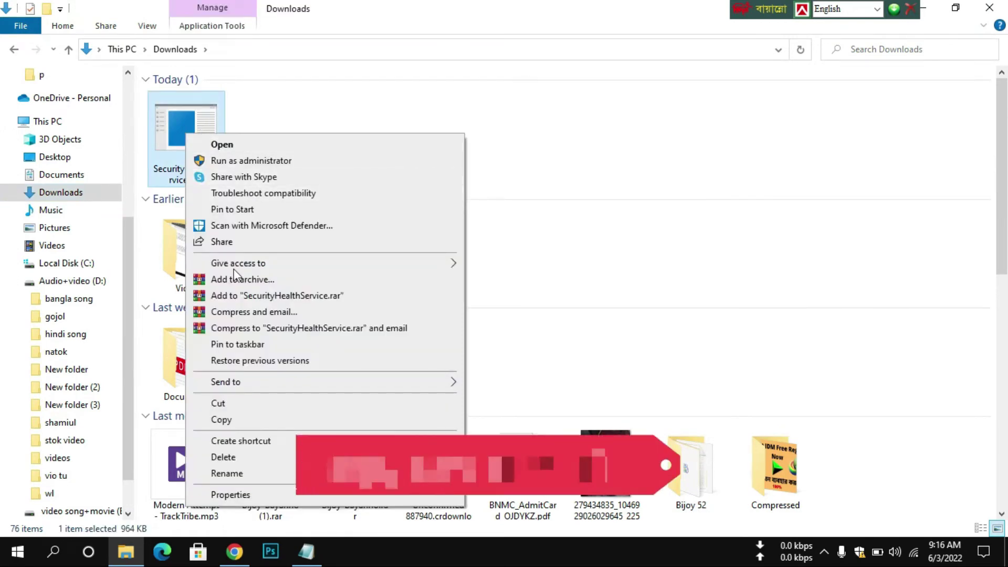
pyautogui.click(221, 419)
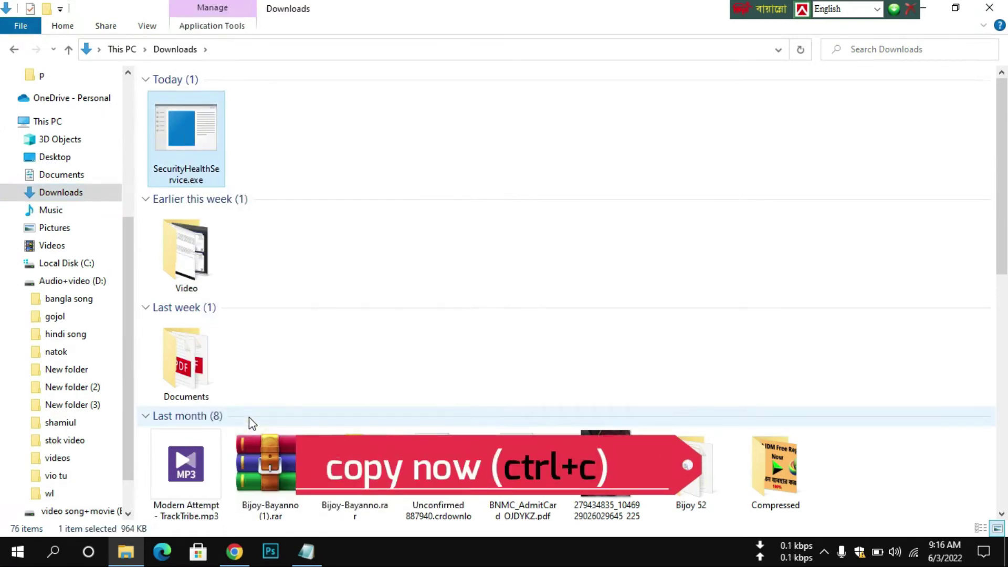
pyautogui.click(928, 12)
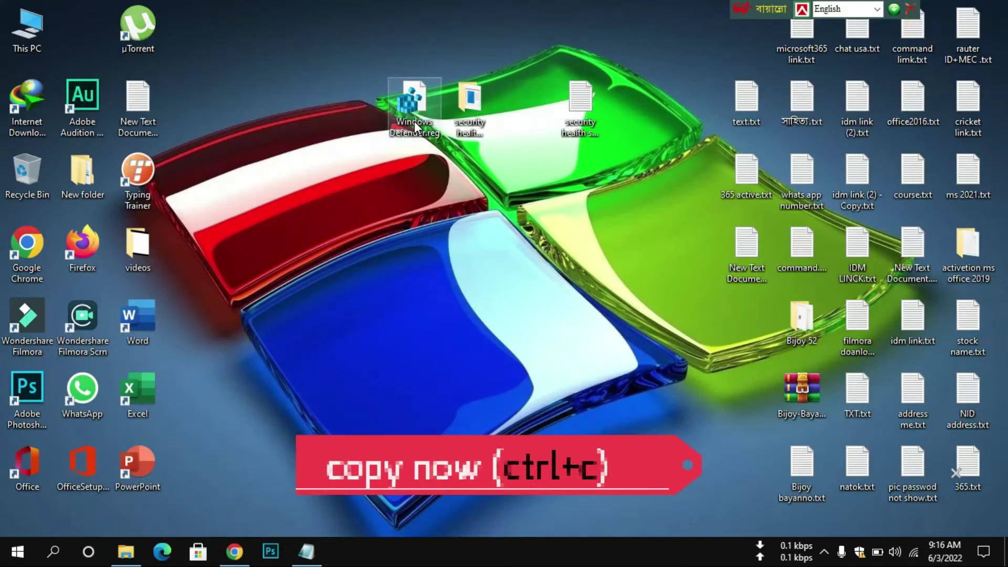
pyautogui.rightClick(270, 149)
pyautogui.click(310, 188)
pyautogui.rightClick(306, 161)
pyautogui.click(368, 201)
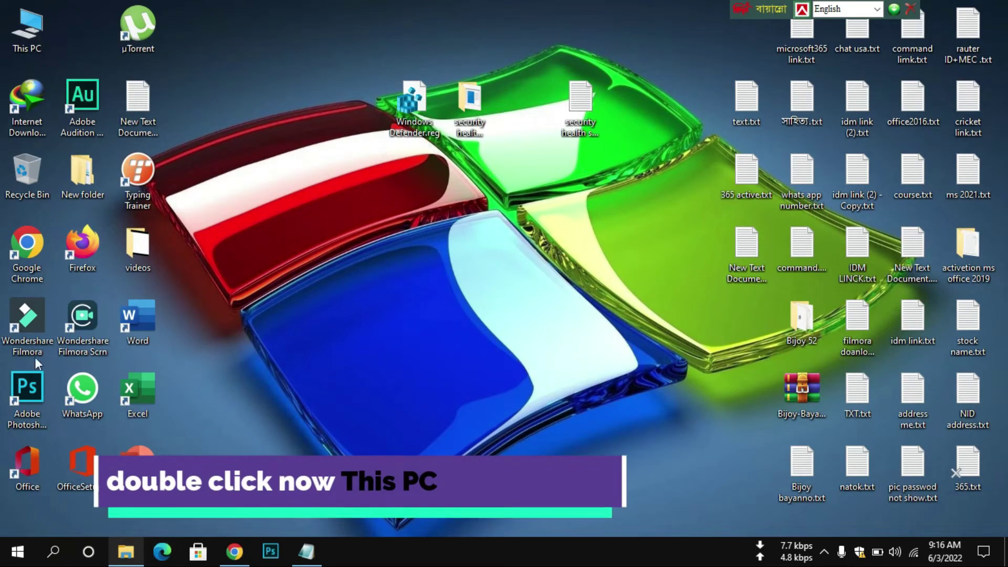
# - Open the System32 folder inside the Windows folder on Local Disk (C:), starting from This PC
pyautogui.doubleClick(22, 34)
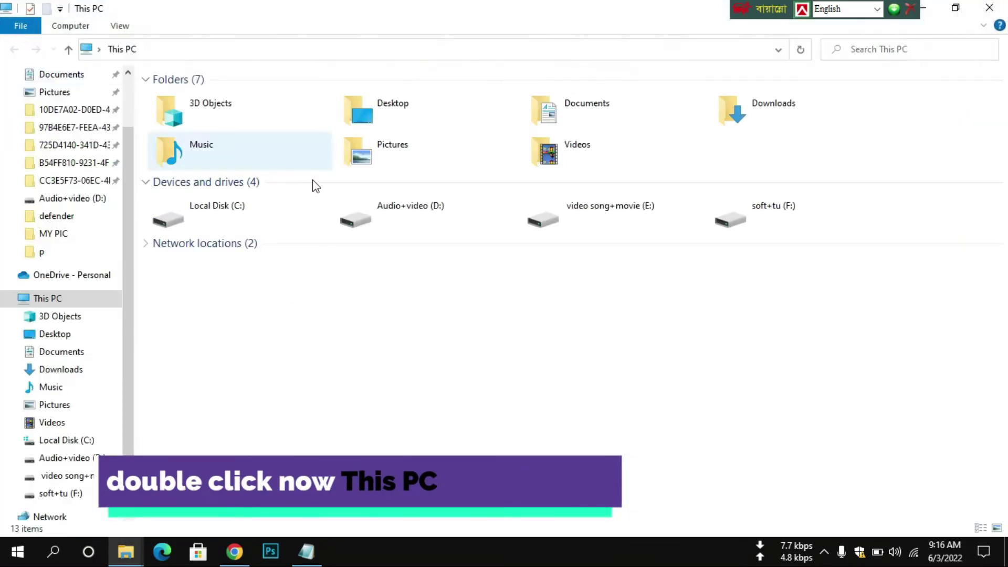
pyautogui.doubleClick(234, 218)
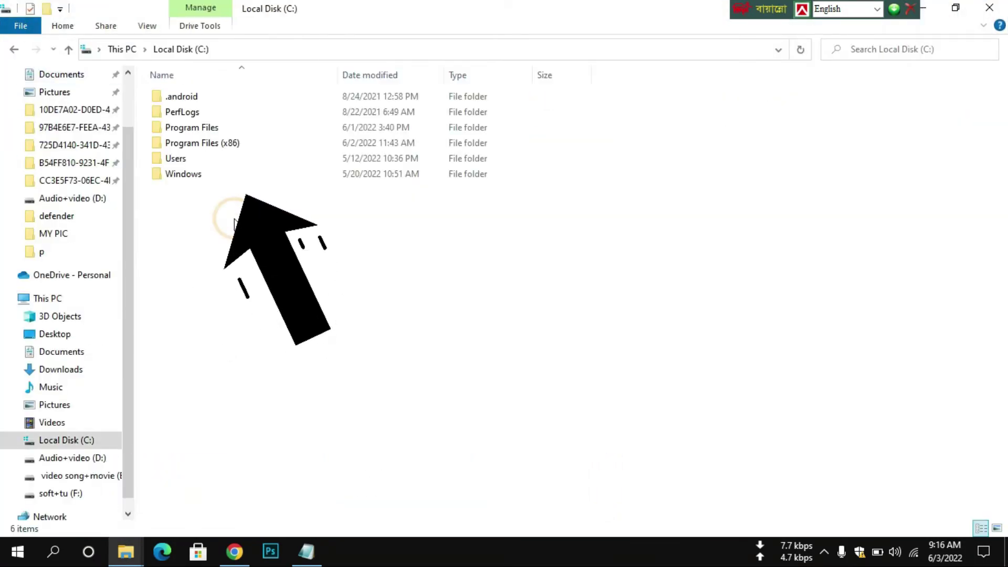
pyautogui.doubleClick(217, 174)
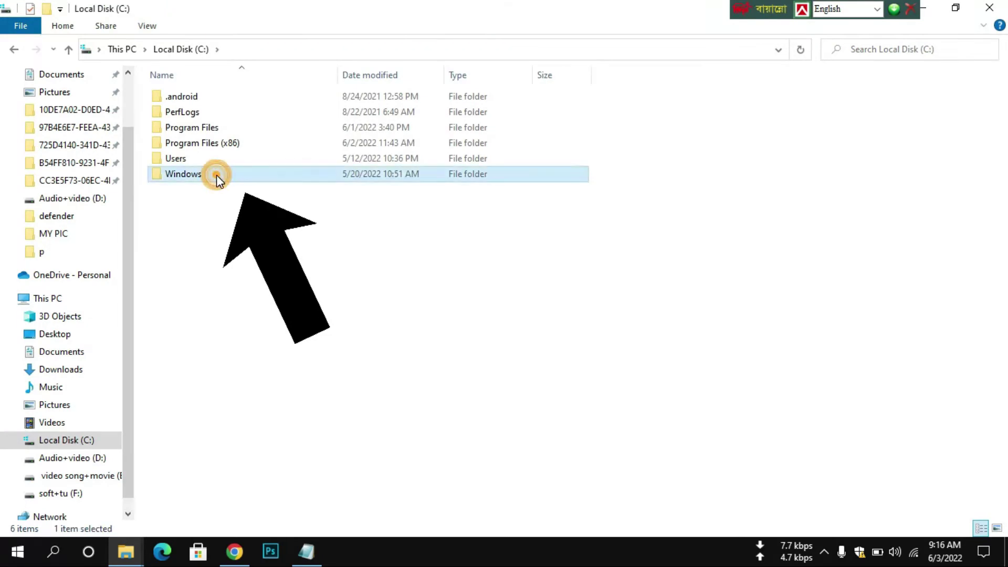
pyautogui.scroll(-4, 212, 348)
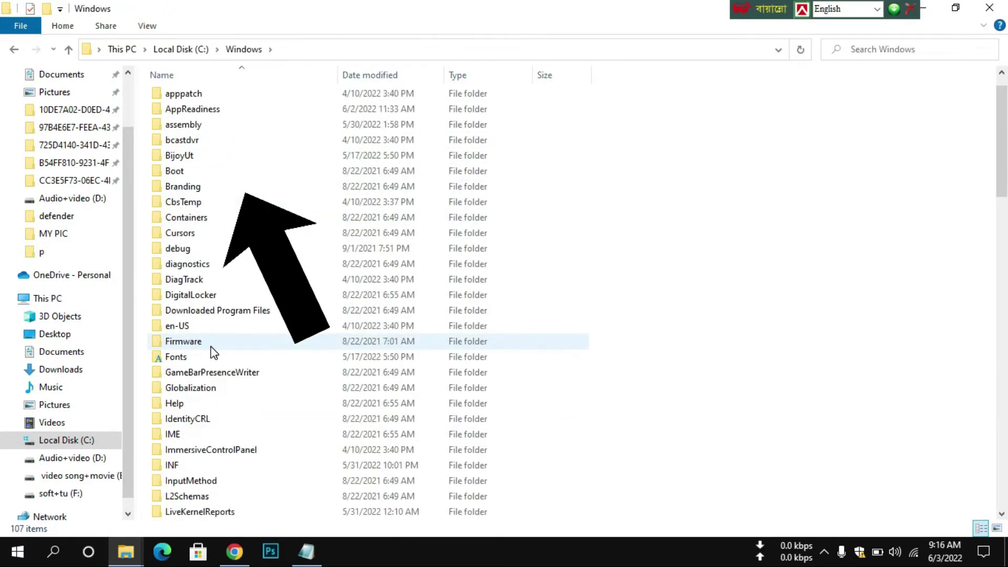
pyautogui.scroll(-7, 213, 350)
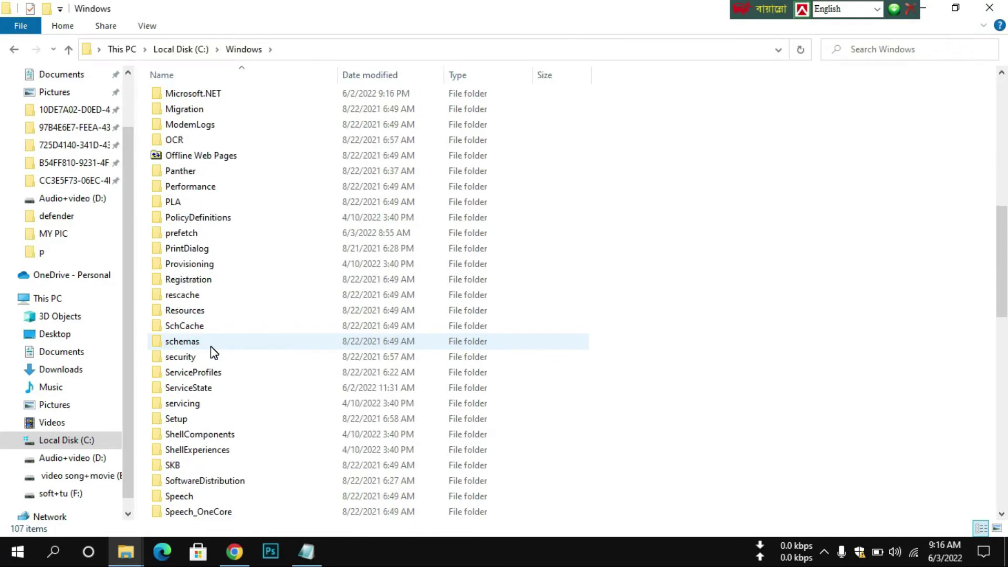
pyautogui.scroll(-2, 211, 347)
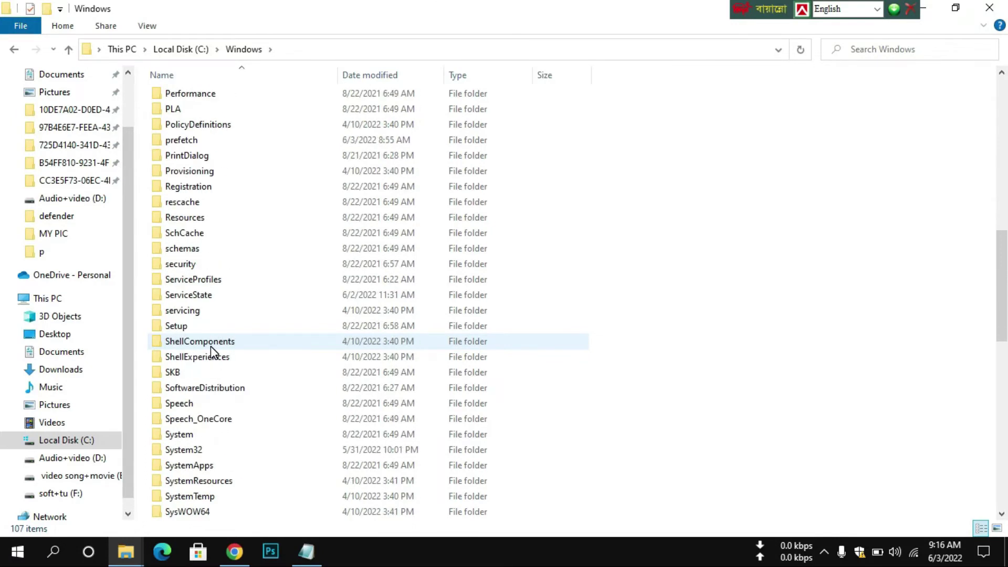
pyautogui.click(183, 453)
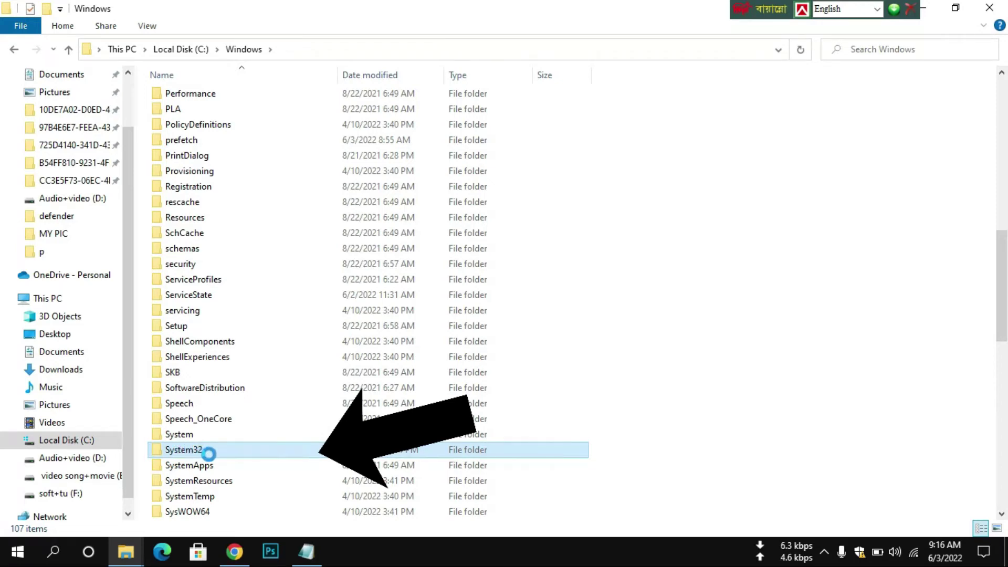
pyautogui.doubleClick(208, 453)
# - Paste the copied SecurityHealthService.exe into the System32 folder
pyautogui.scroll(-20, 351, 309)
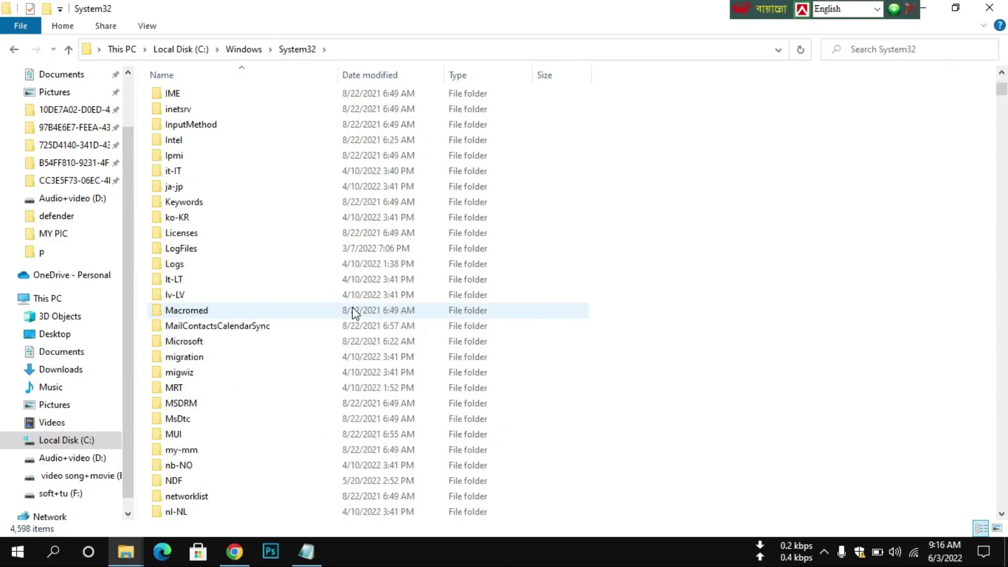
pyautogui.scroll(-5, 362, 311)
pyautogui.scroll(8, 641, 199)
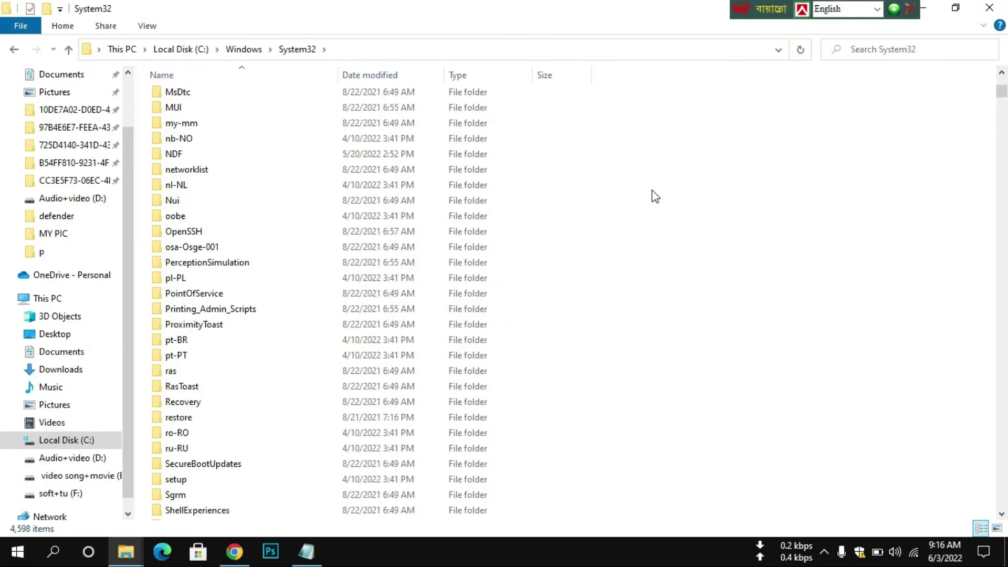
pyautogui.rightClick(638, 151)
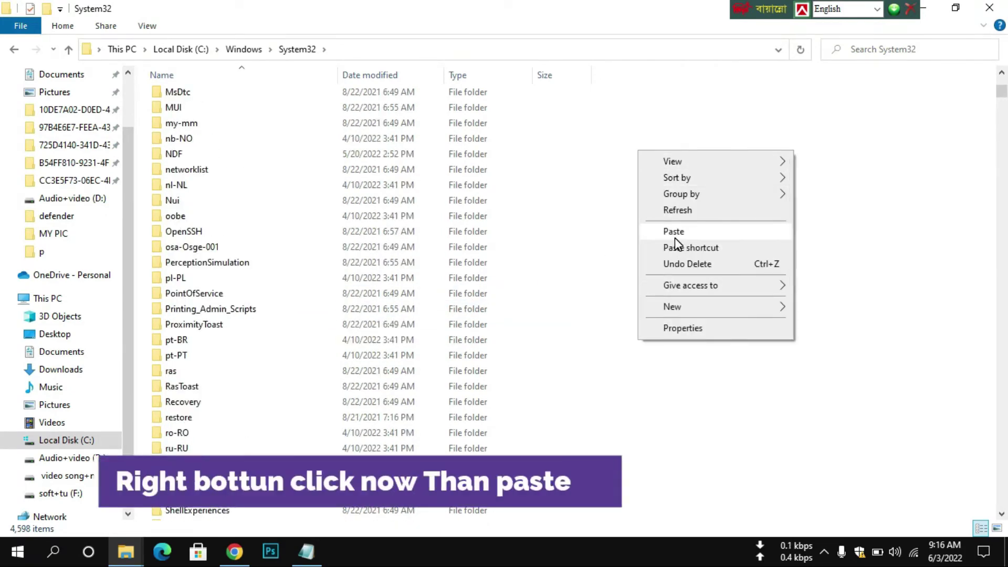
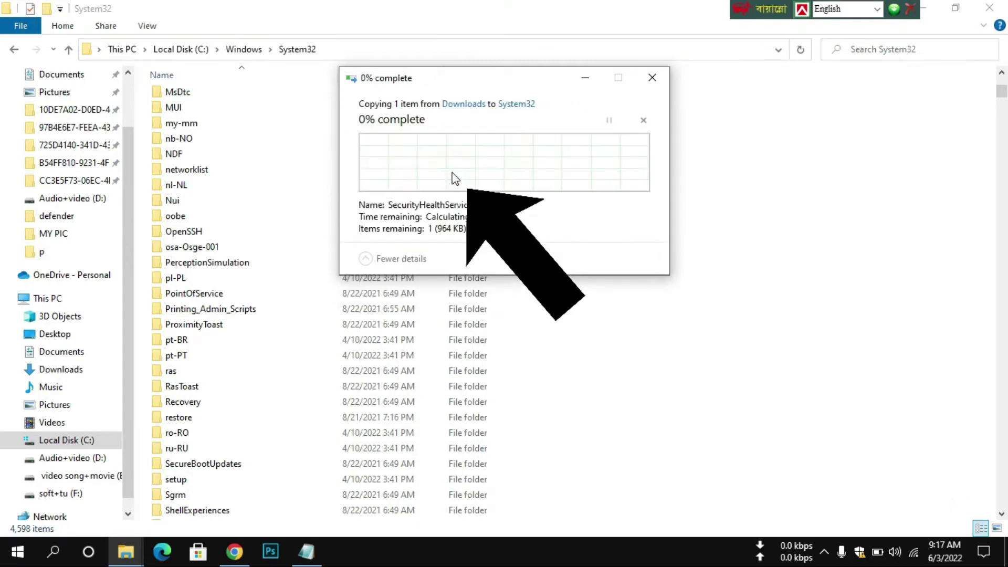
# - Try to get the SecurityHealthService.exe copy into System32 past the folder permission check by retrying it
pyautogui.click(537, 179)
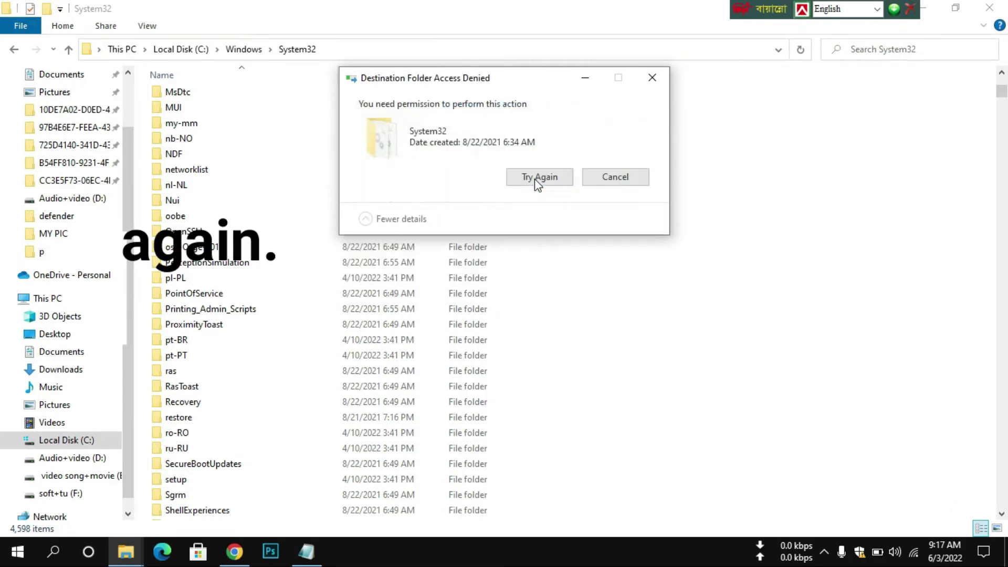
pyautogui.click(535, 179)
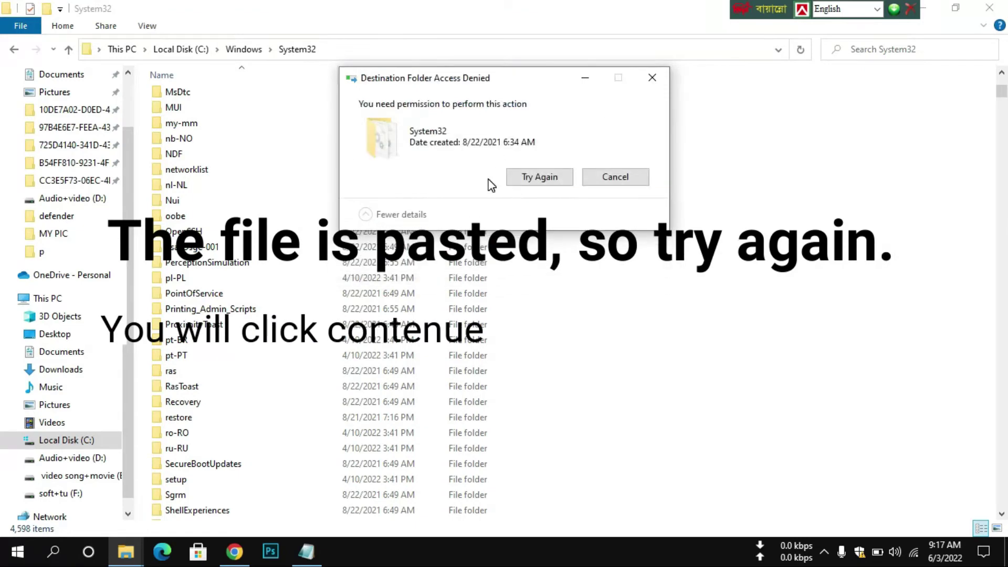
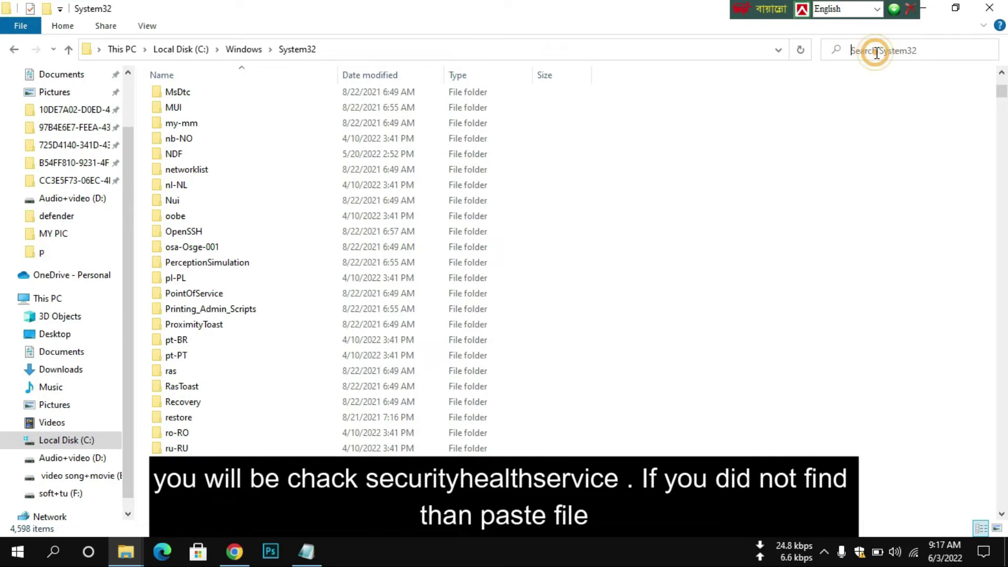
# - Search the System32 folder for Securityhealthservice
pyautogui.click(872, 53)
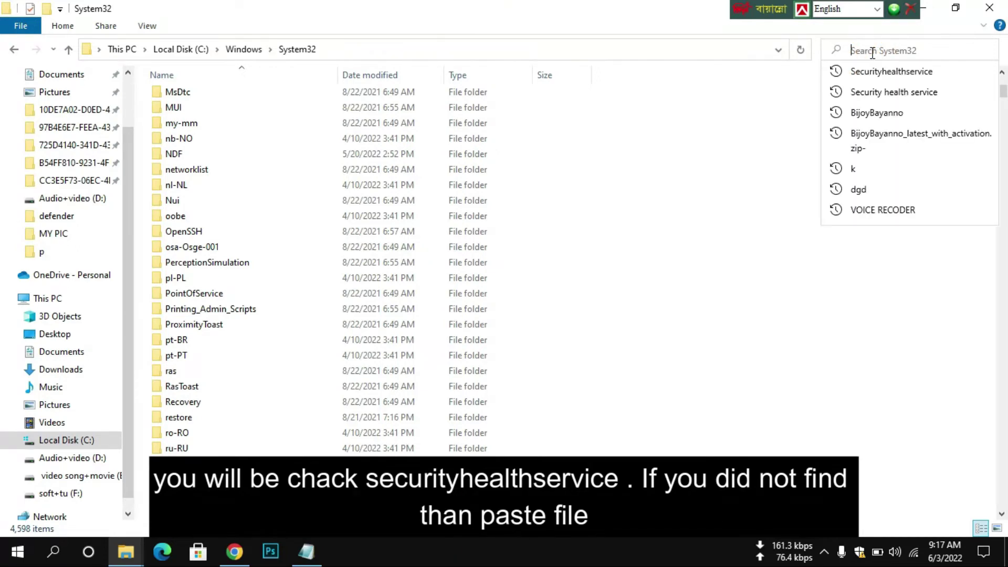
pyautogui.write('security')
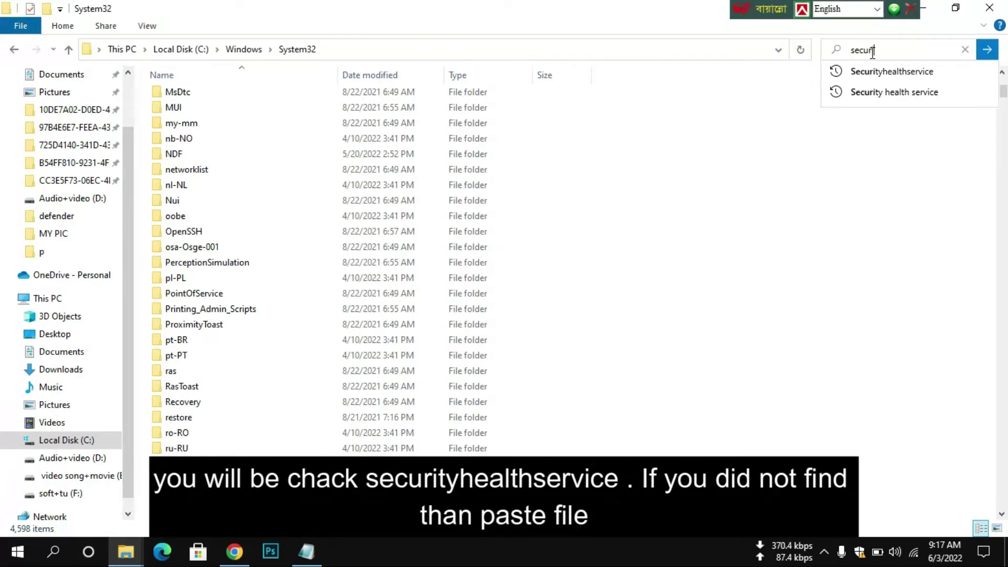
pyautogui.click(890, 74)
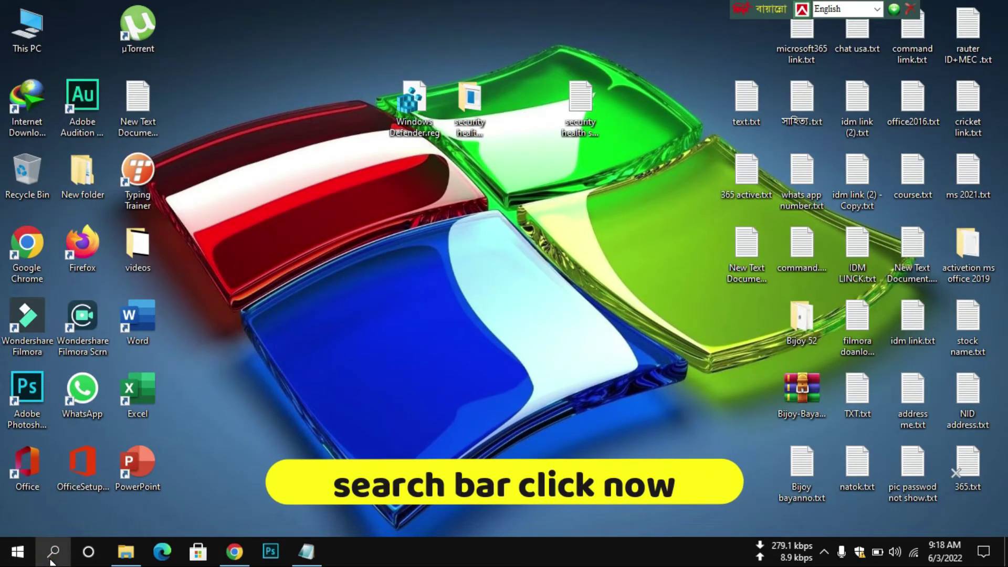
# - Find Command Prompt with a Windows search for cmd and run it as administrator
pyautogui.click(53, 551)
pyautogui.write('cmd')
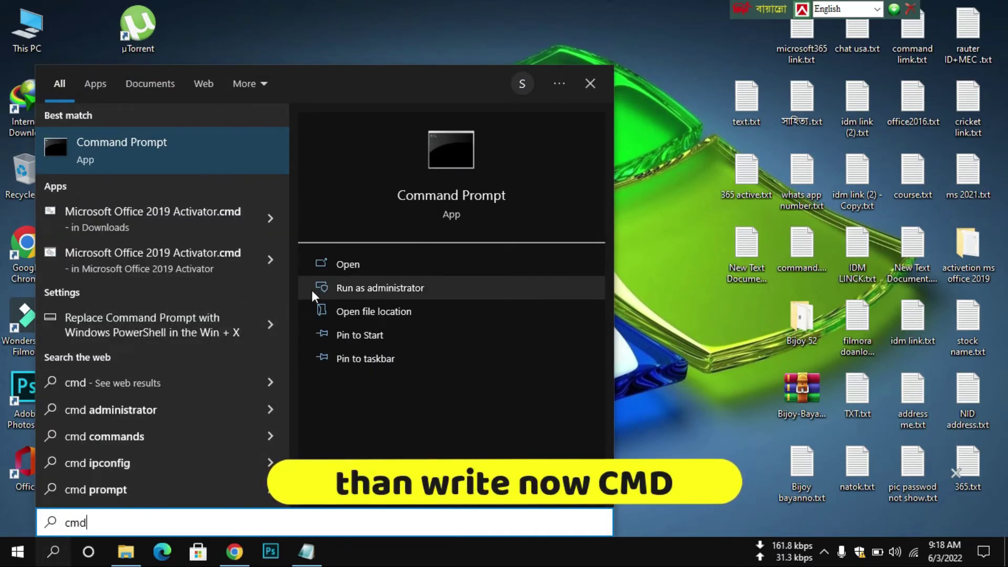
pyautogui.click(401, 287)
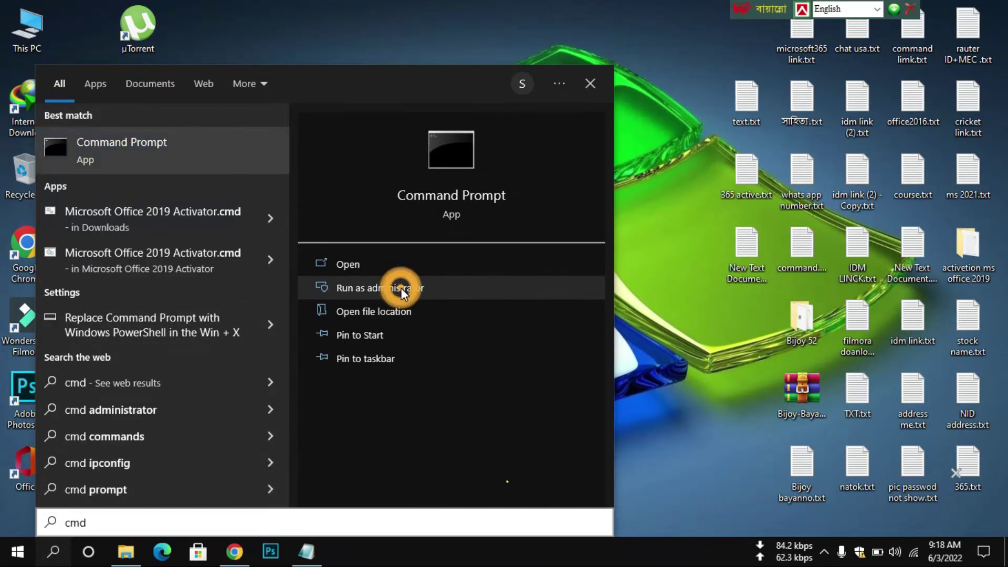
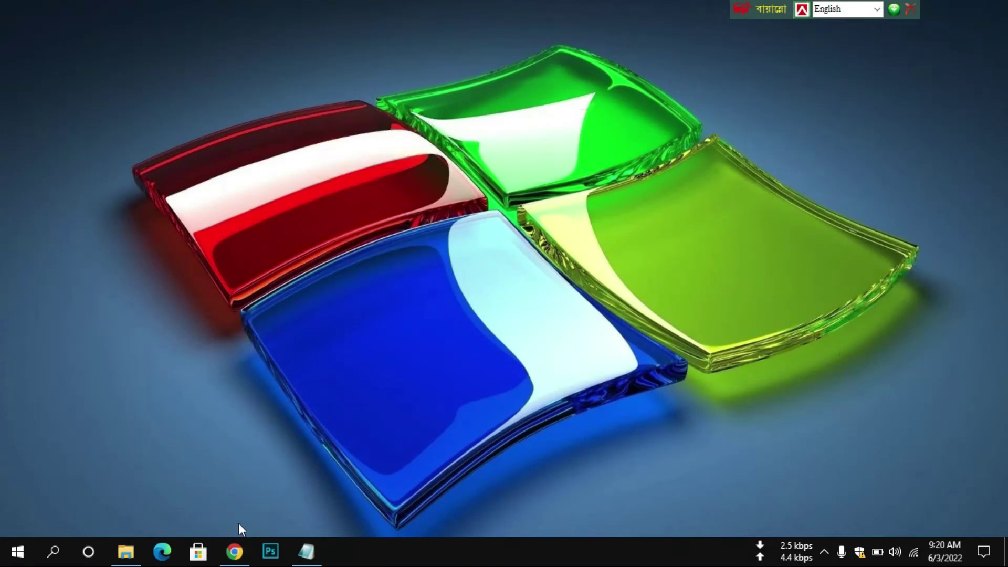
# - Switch to Google Chrome to view the Google Drive download page for SecurityHealthService.exe
pyautogui.click(233, 552)
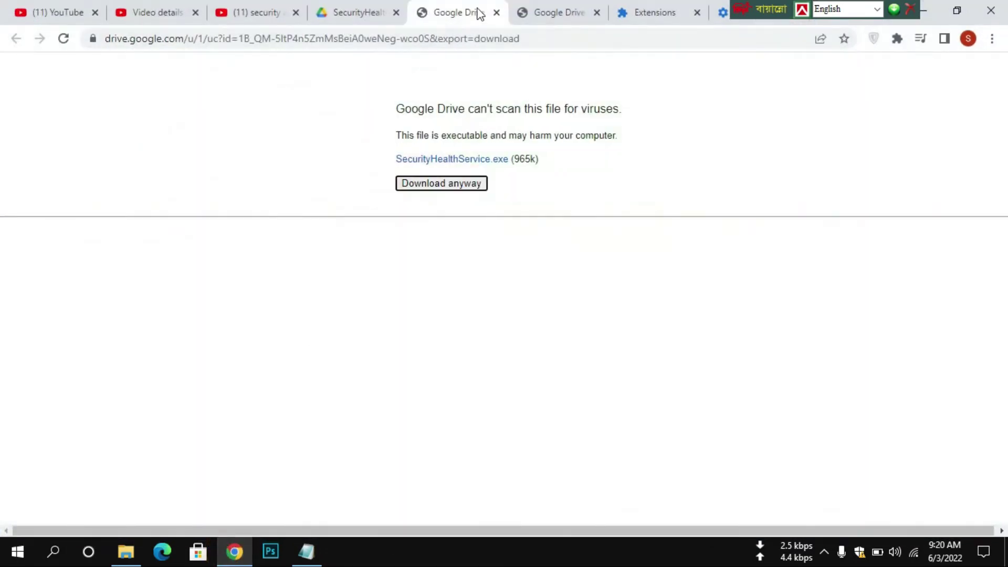
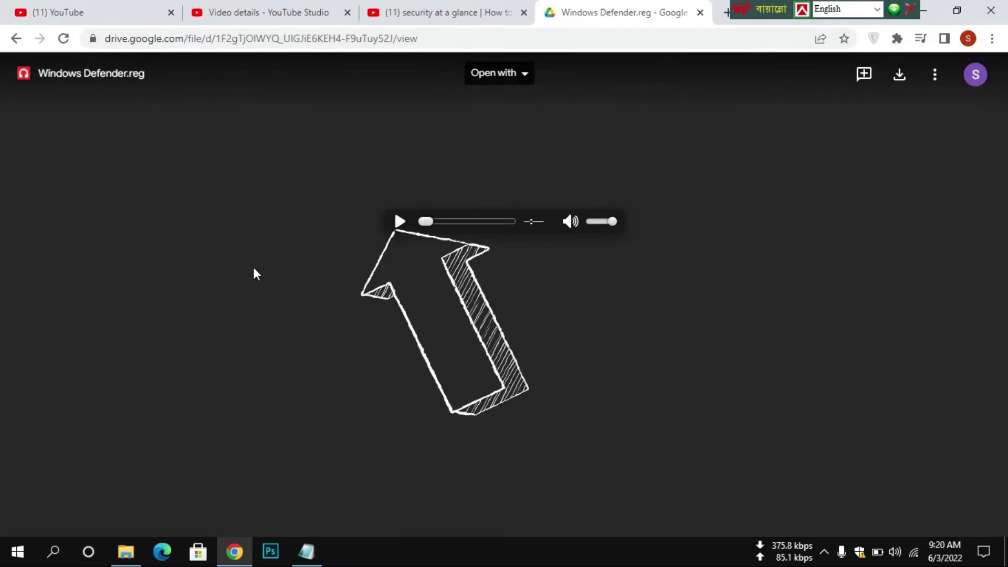
# - Download Windows Defender.reg from its Google Drive page, accepting the download without a virus scan
pyautogui.click(399, 221)
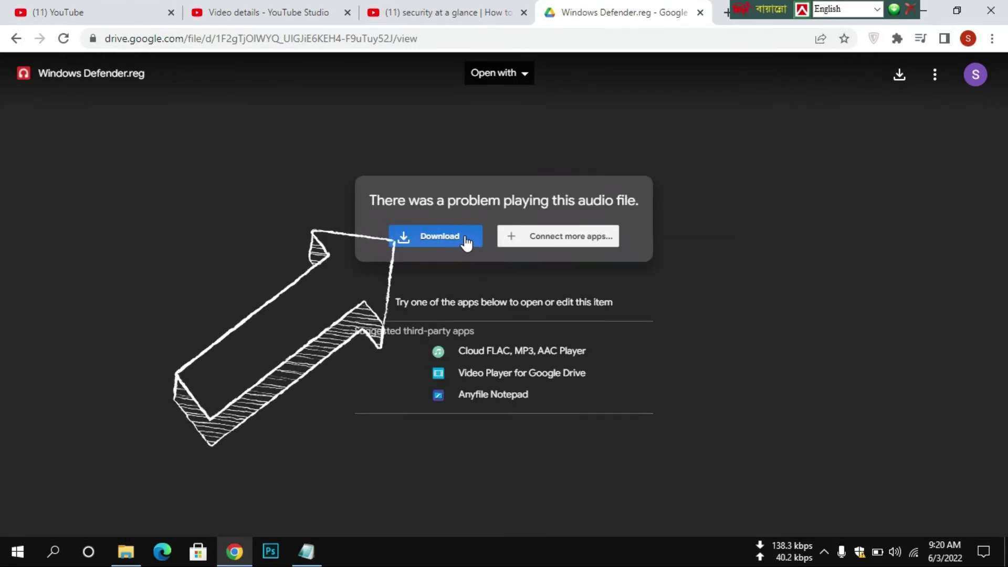
pyautogui.click(435, 236)
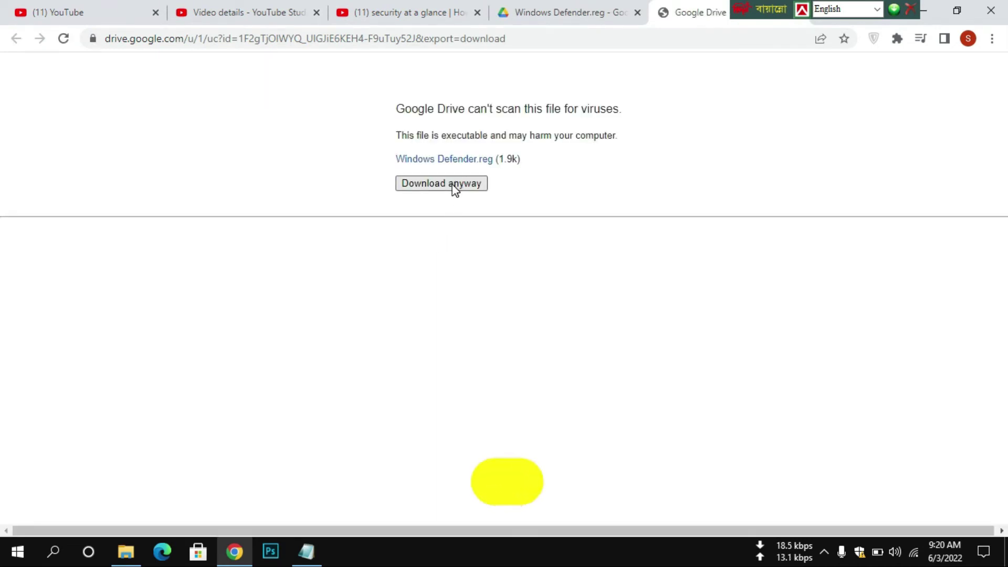
pyautogui.click(453, 185)
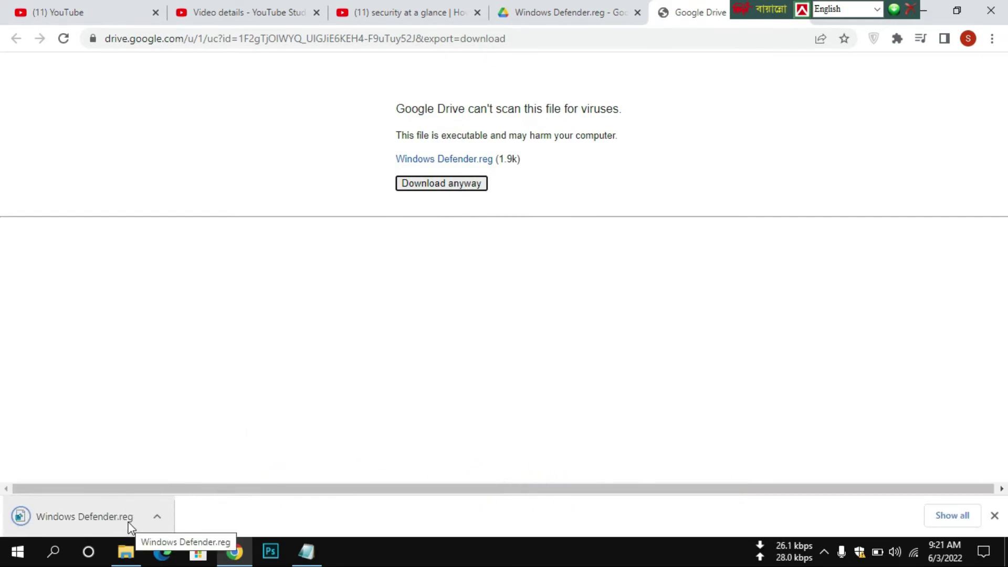
# - Copy Windows Defender.reg from the Downloads folder to the desktop, replacing the existing file of that name
pyautogui.click(925, 10)
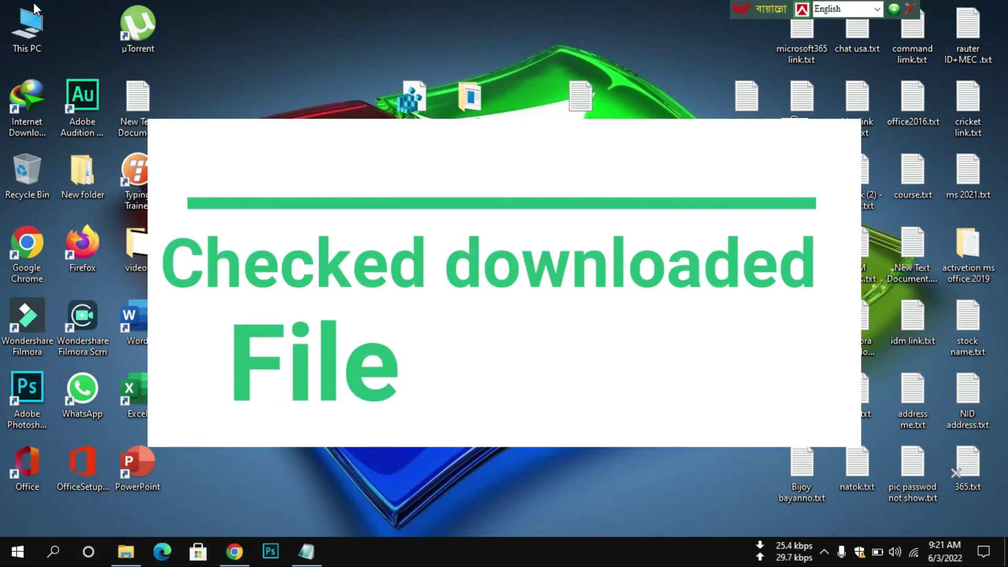
pyautogui.doubleClick(28, 28)
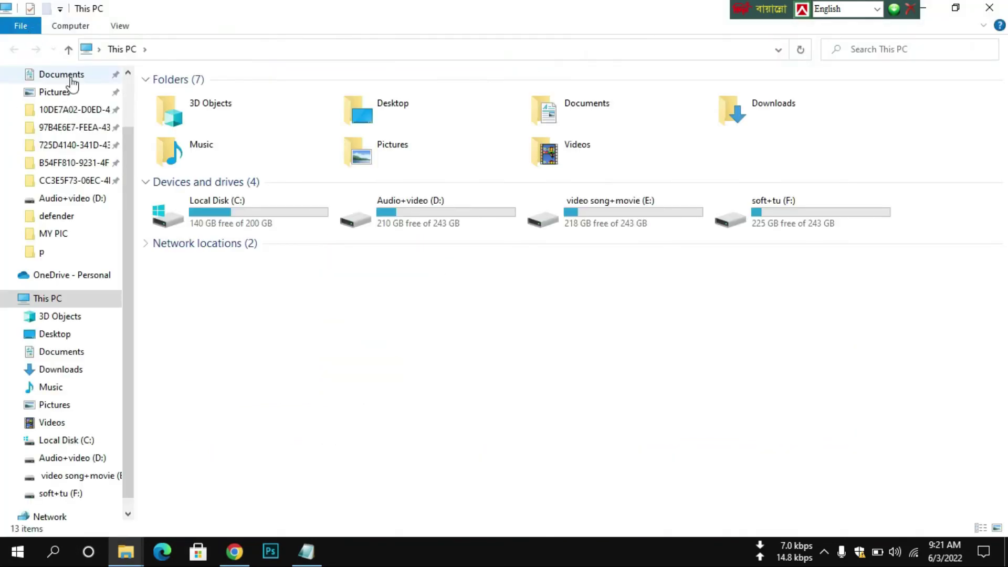
pyautogui.doubleClick(787, 103)
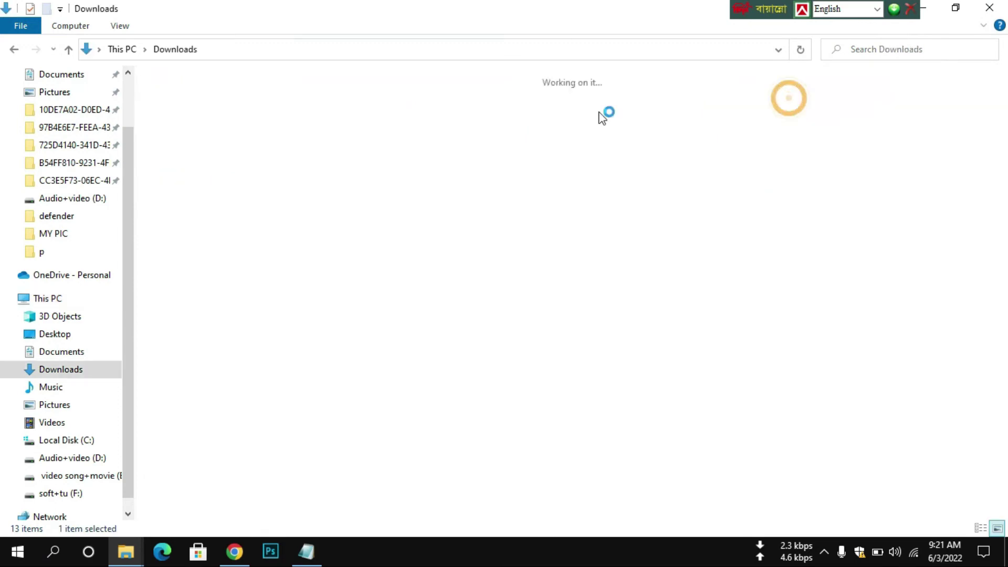
pyautogui.click(191, 135)
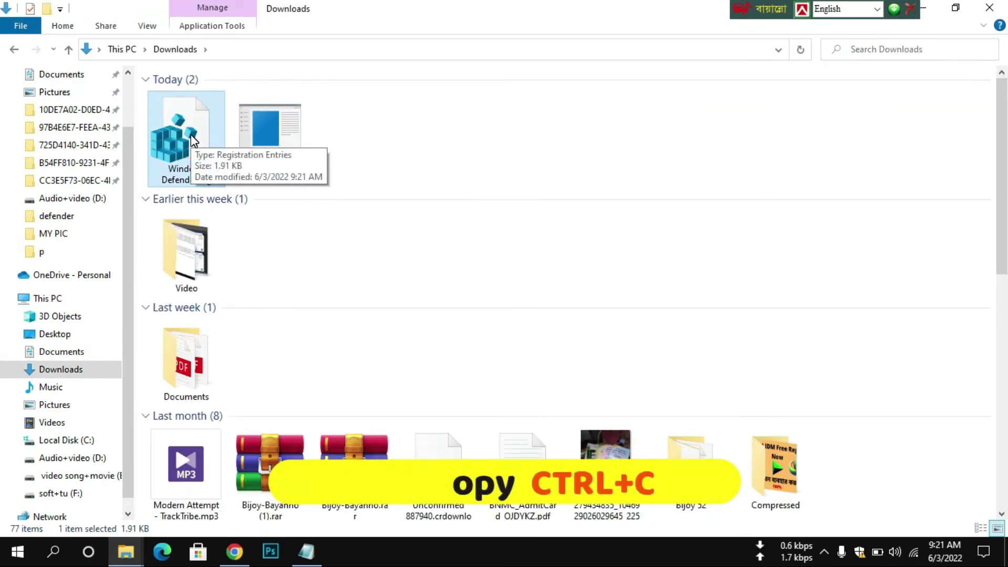
pyautogui.click(937, 10)
pyautogui.rightClick(380, 146)
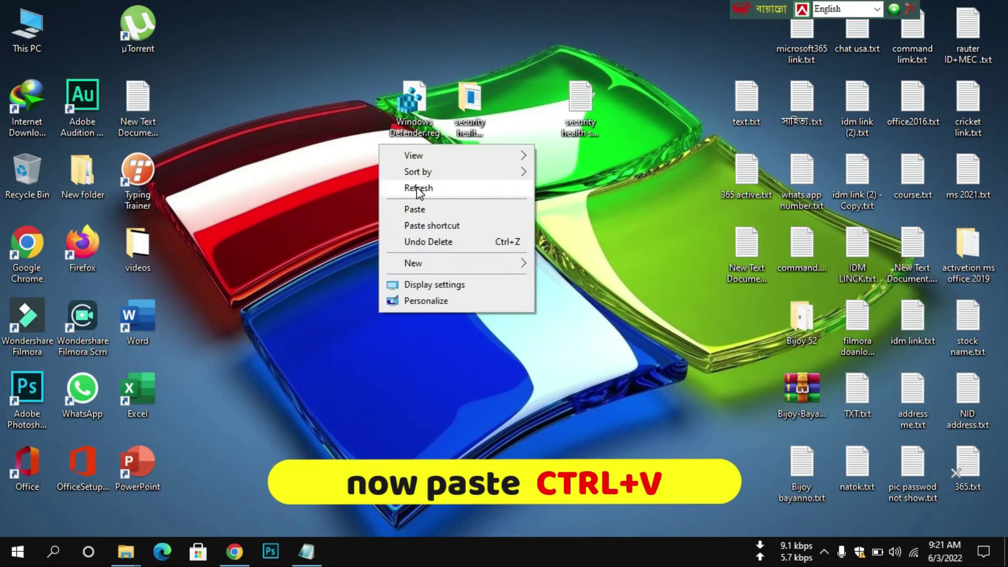
pyautogui.click(415, 209)
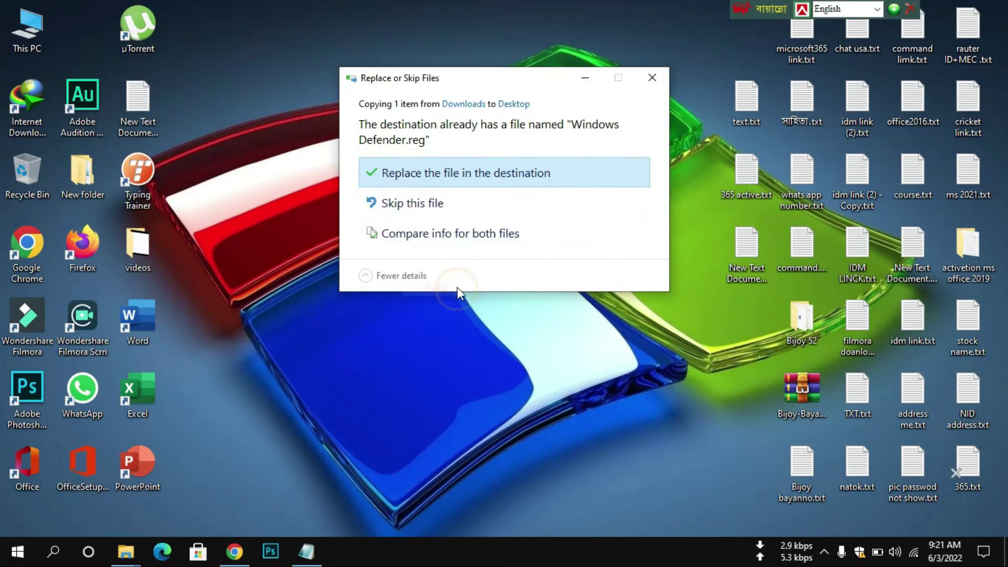
pyautogui.click(463, 173)
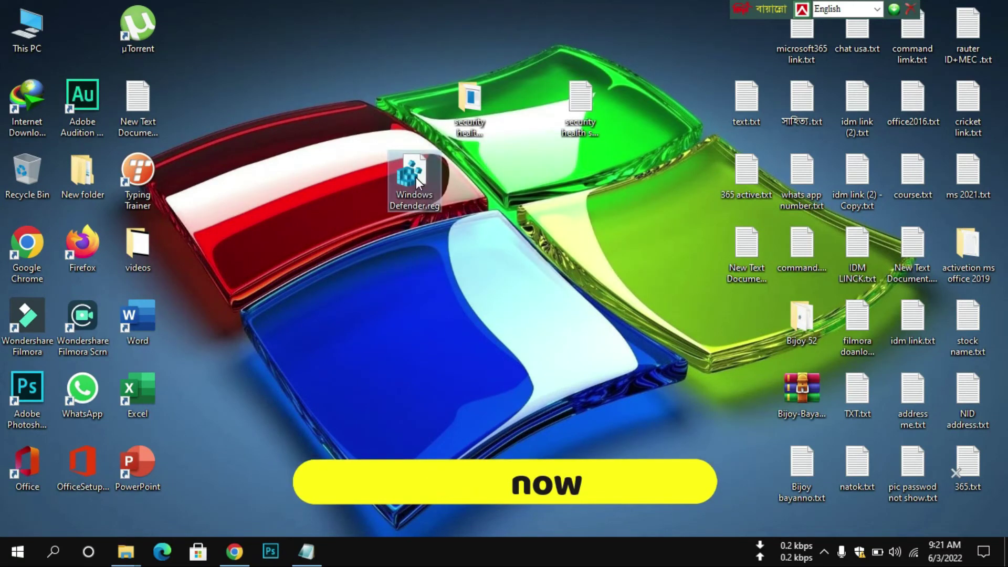
# - Run Windows Defender.reg from the desktop and add its keys and values to the registry
pyautogui.moveTo(417, 178)
pyautogui.mouseDown()
pyautogui.moveTo(483, 200)
pyautogui.moveTo(403, 174)
pyautogui.mouseUp()
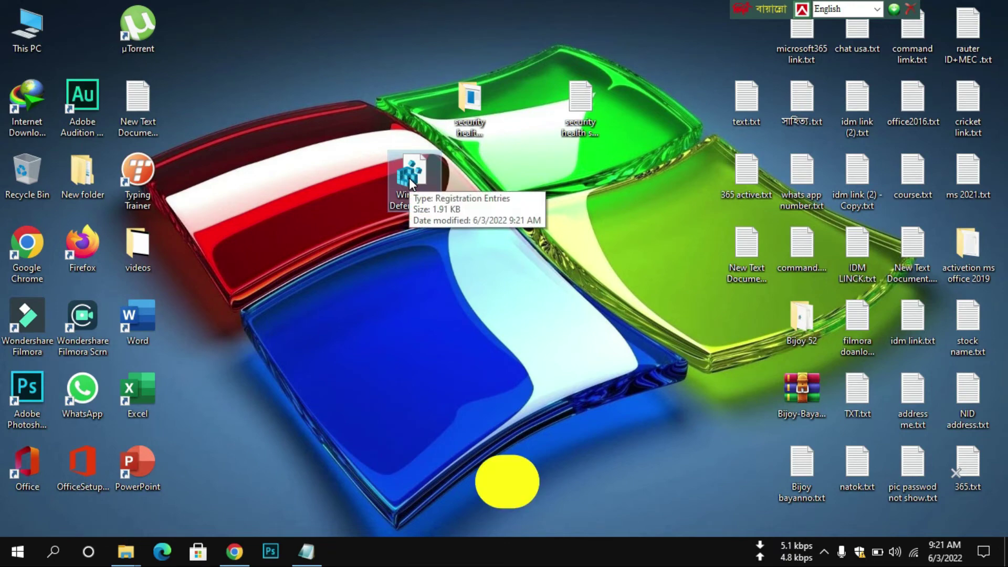
pyautogui.doubleClick(410, 178)
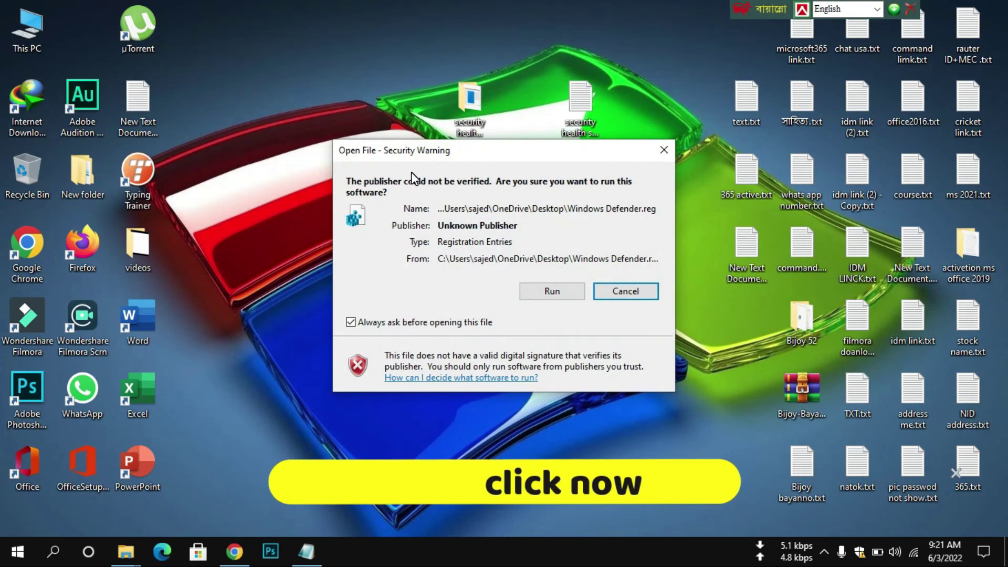
pyautogui.click(551, 291)
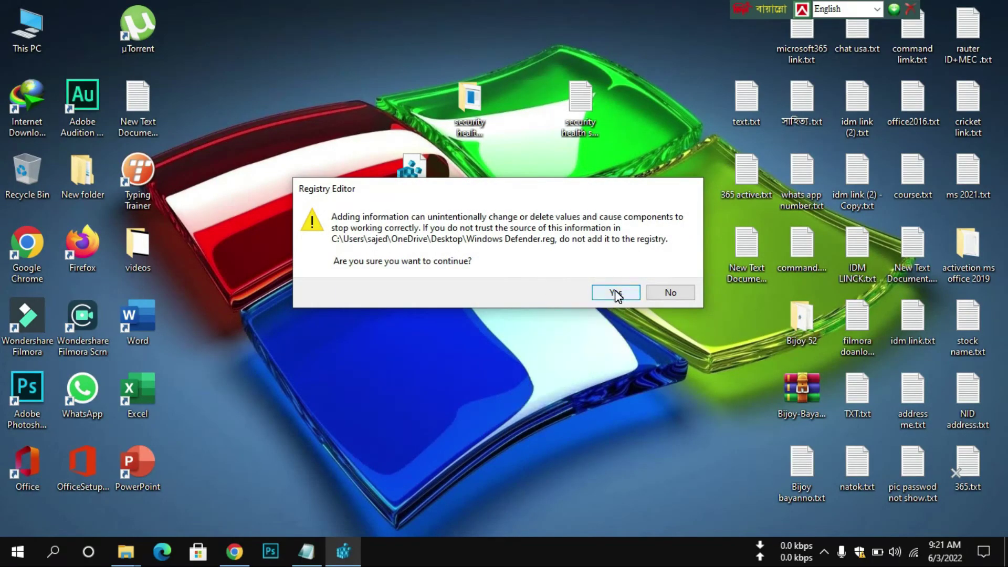
pyautogui.click(615, 294)
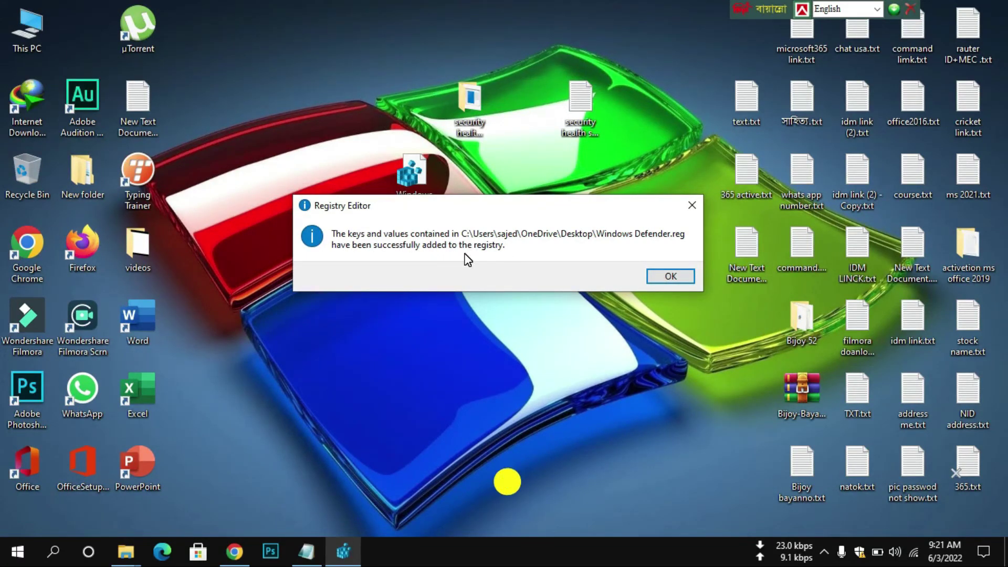
pyautogui.click(670, 276)
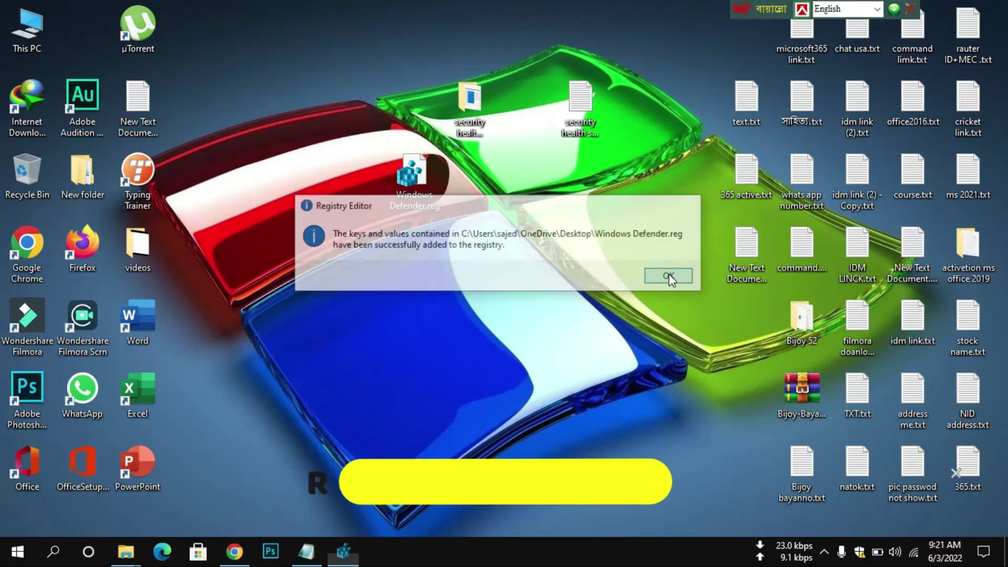
pyautogui.rightClick(313, 228)
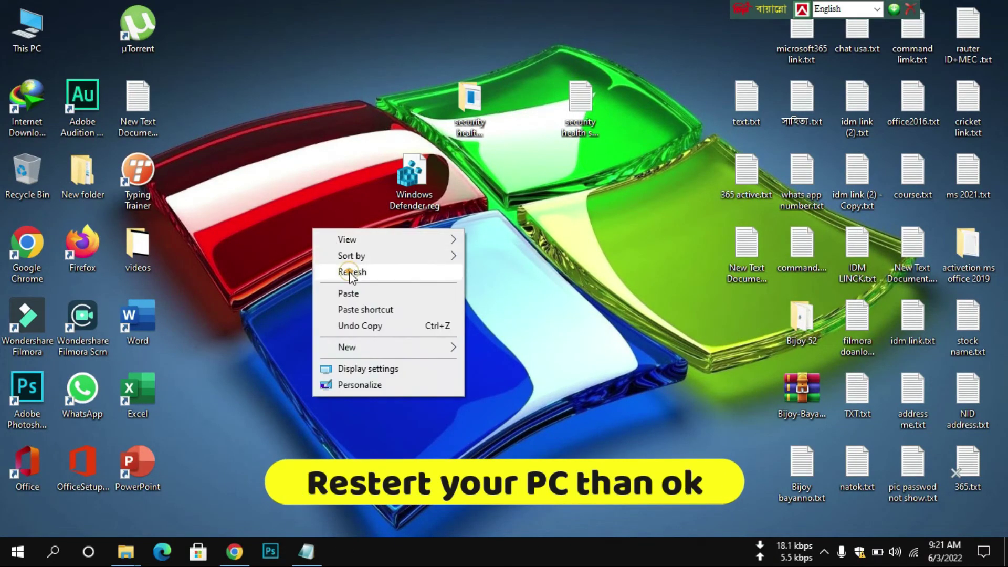
pyautogui.click(348, 271)
pyautogui.rightClick(300, 209)
pyautogui.click(360, 253)
pyautogui.rightClick(325, 194)
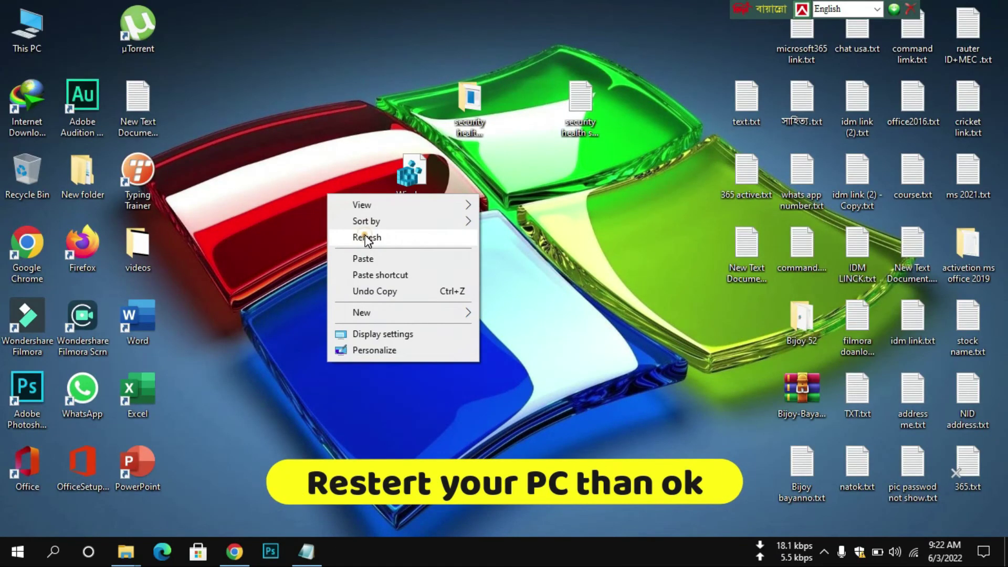
pyautogui.click(362, 235)
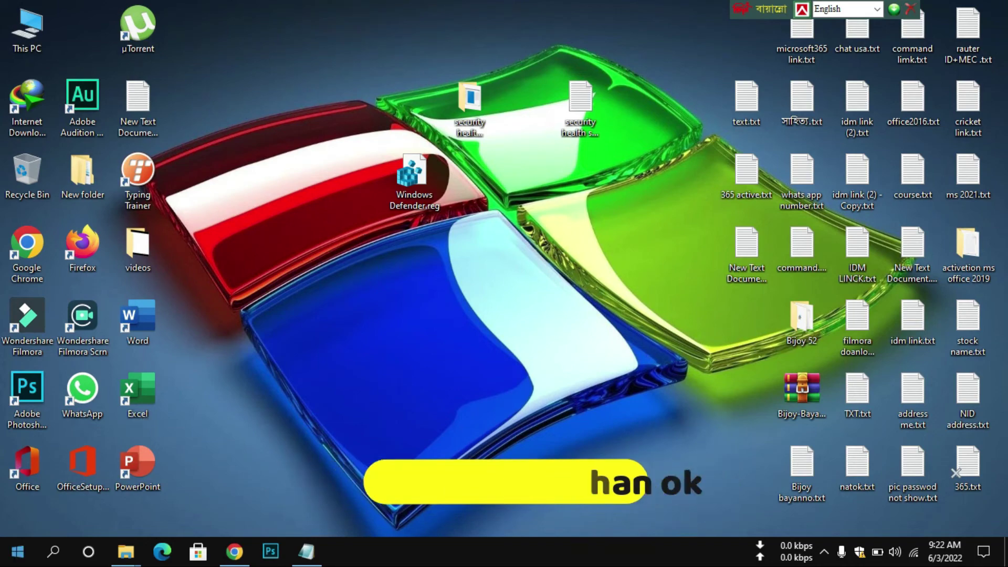
pyautogui.click(27, 553)
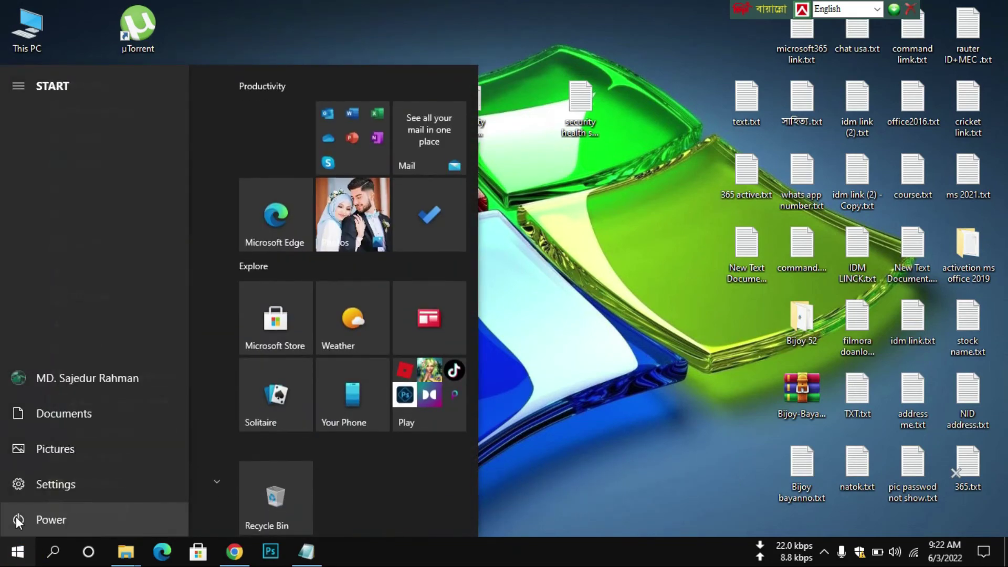
pyautogui.click(16, 519)
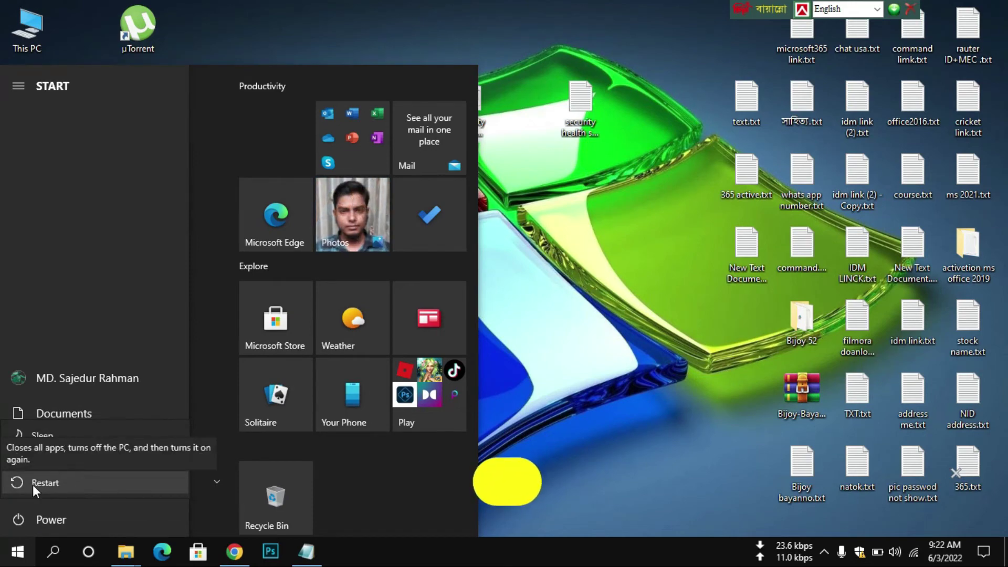
pyautogui.rightClick(517, 264)
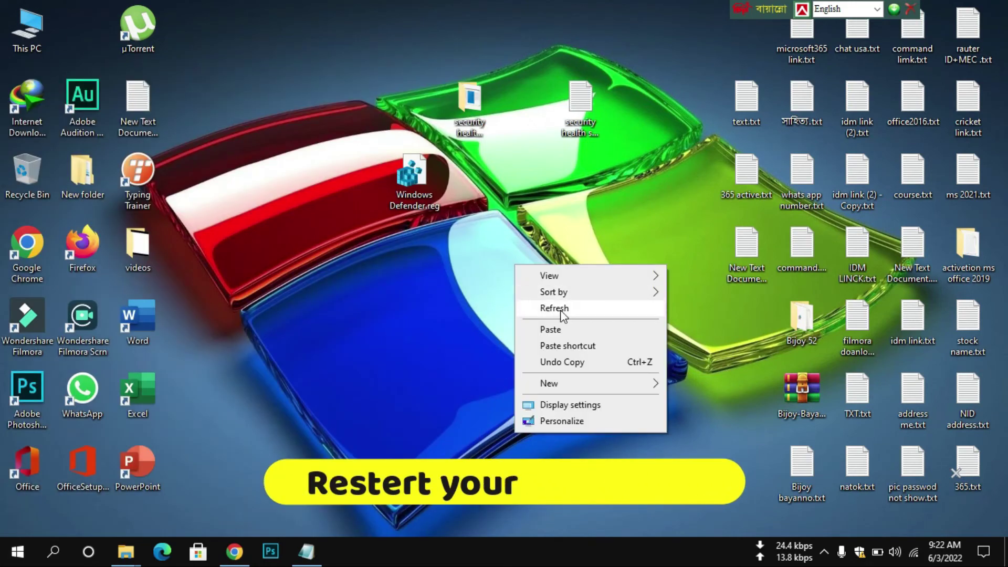
pyautogui.click(560, 310)
pyautogui.rightClick(518, 266)
pyautogui.click(551, 308)
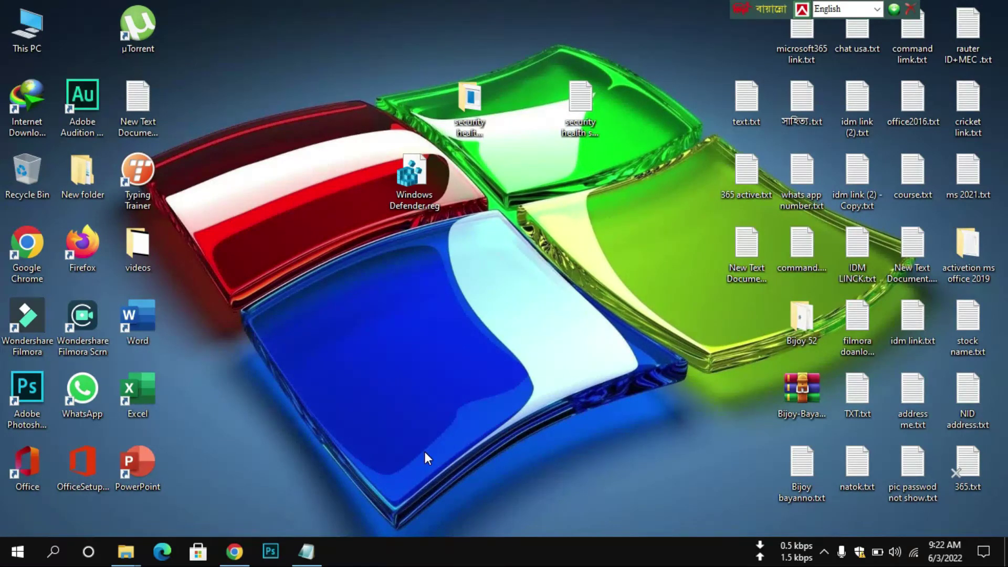
# - Search Windows for "servi" and open the Services app
pyautogui.press('super')
pyautogui.write('servi')
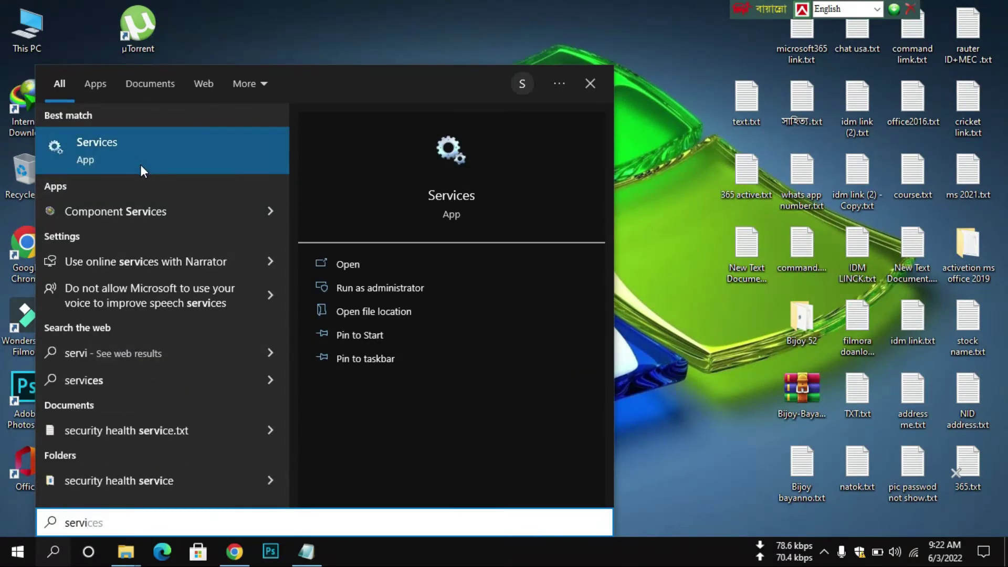
pyautogui.click(141, 165)
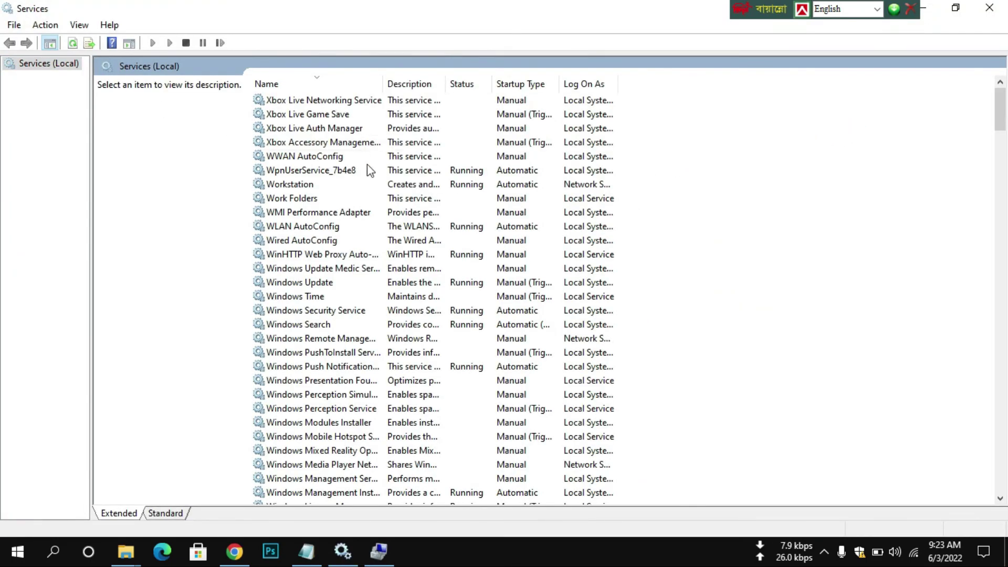
# - Sort the services by name in descending order and check the status and startup type of Windows Security Service
pyautogui.click(282, 85)
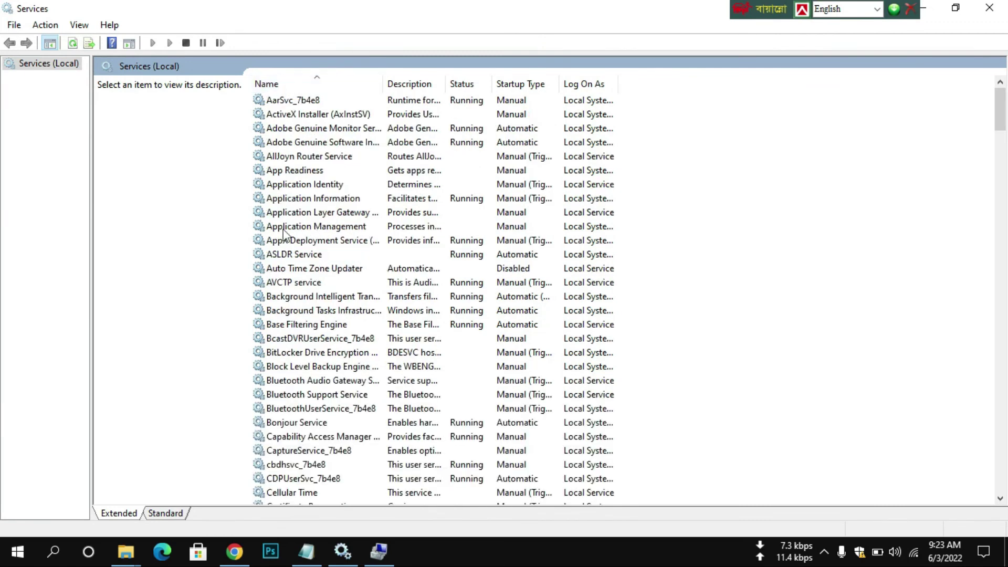
pyautogui.click(282, 85)
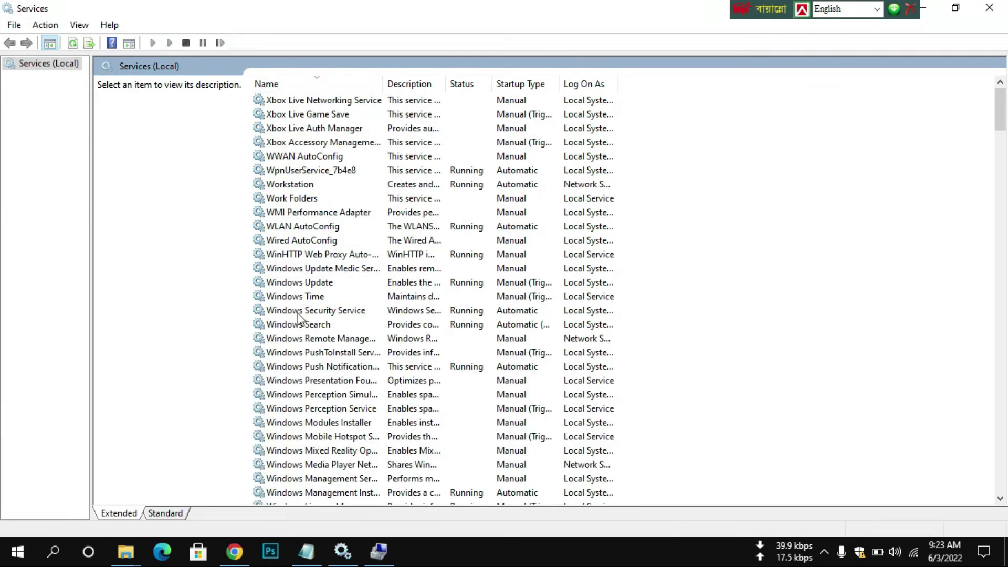
pyautogui.click(355, 314)
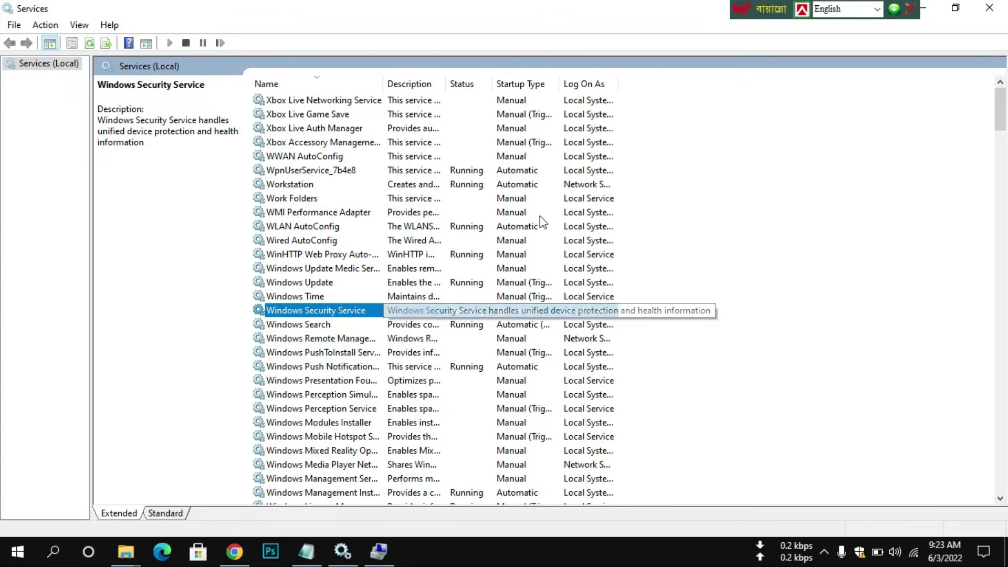
pyautogui.moveTo(770, 9); pyautogui.dragTo(541, 7)
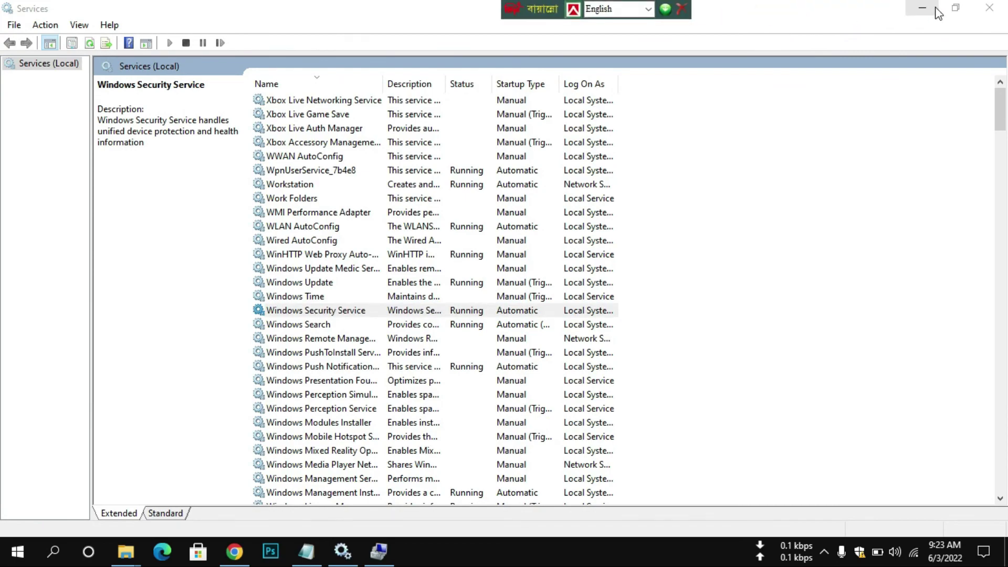